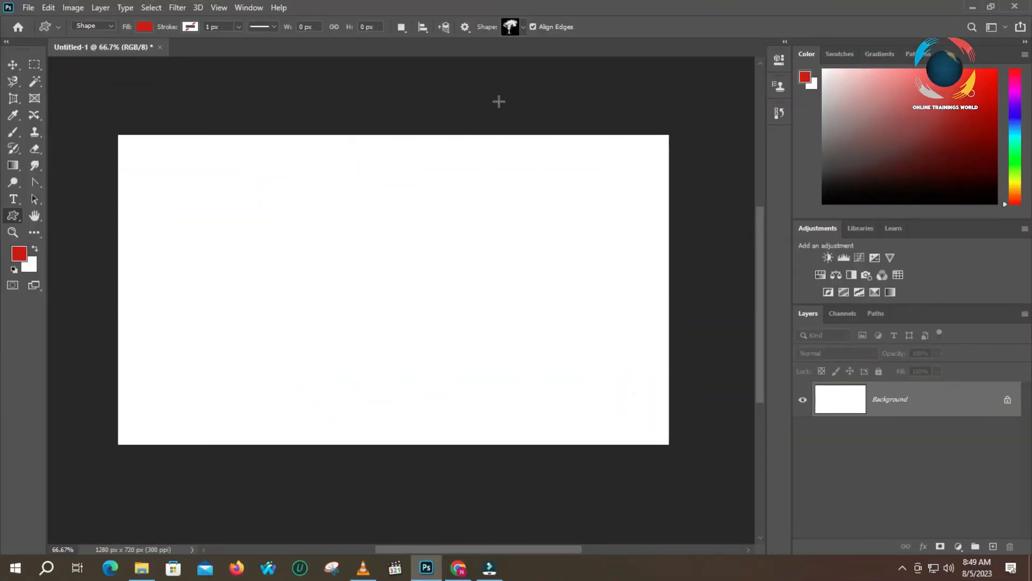
- Draw a red rounded rectangle about 135 × 79 px with a 10 px corner radius in the canvas's upper-left area
right_click(14, 219)
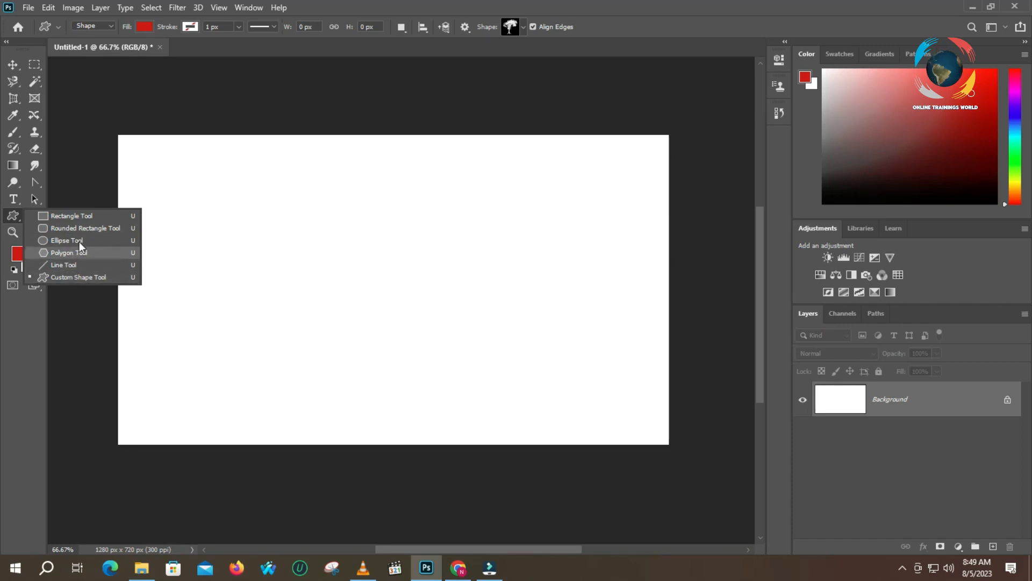
left_click(82, 228)
left_click_drag(235, 237, 293, 271)
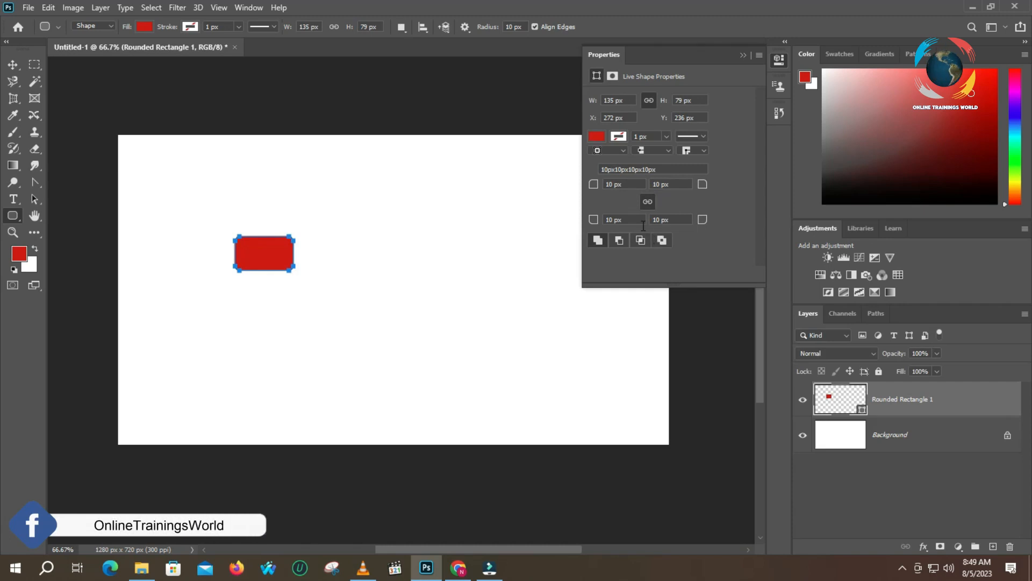
- Draw a red ellipse about 307 × 304 px near the middle of the canvas and set its stroke caps to round
right_click(21, 218)
left_click(57, 240)
left_click_drag(346, 237, 478, 368)
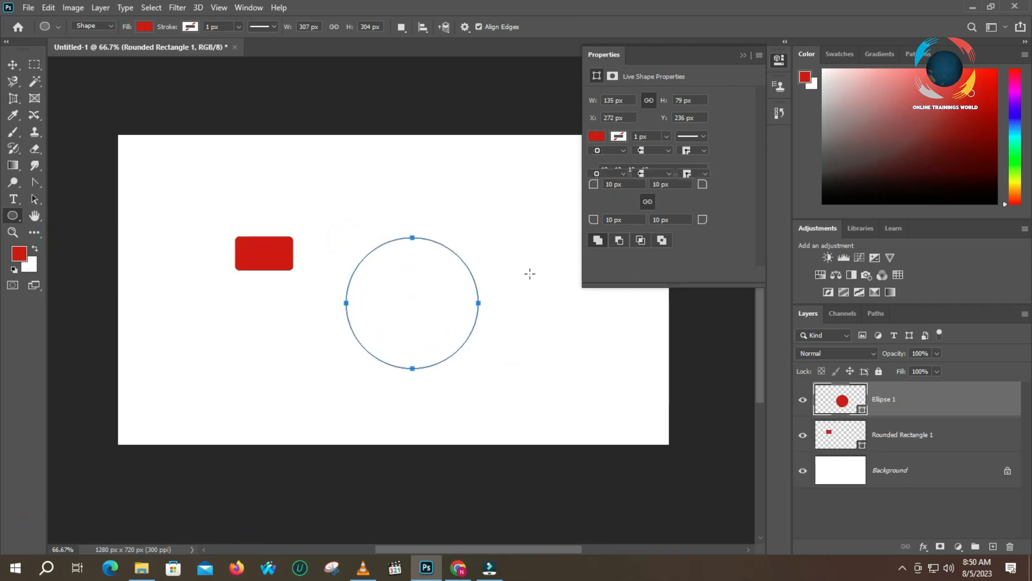
left_click(642, 177)
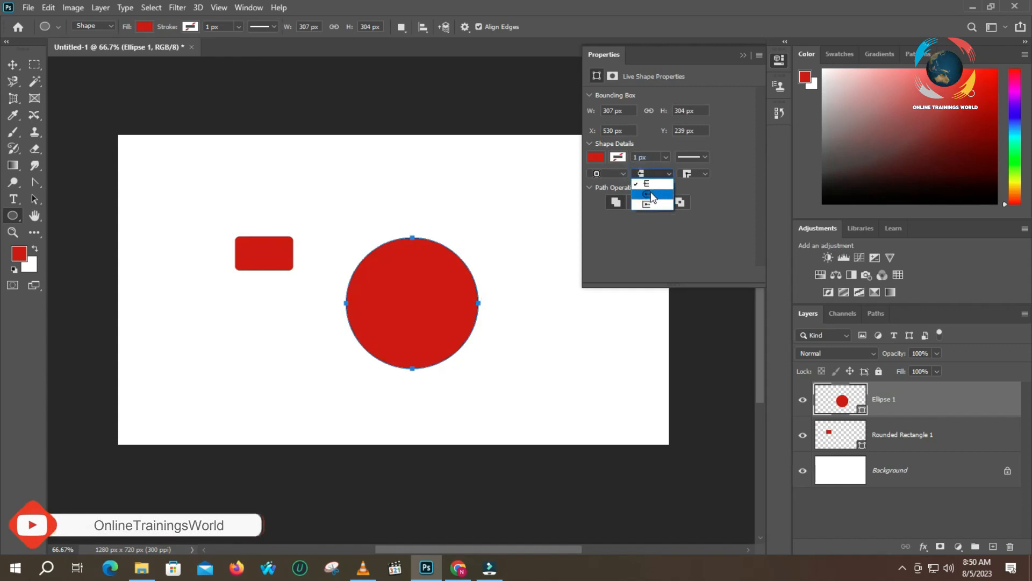
left_click(651, 193)
left_click(689, 174)
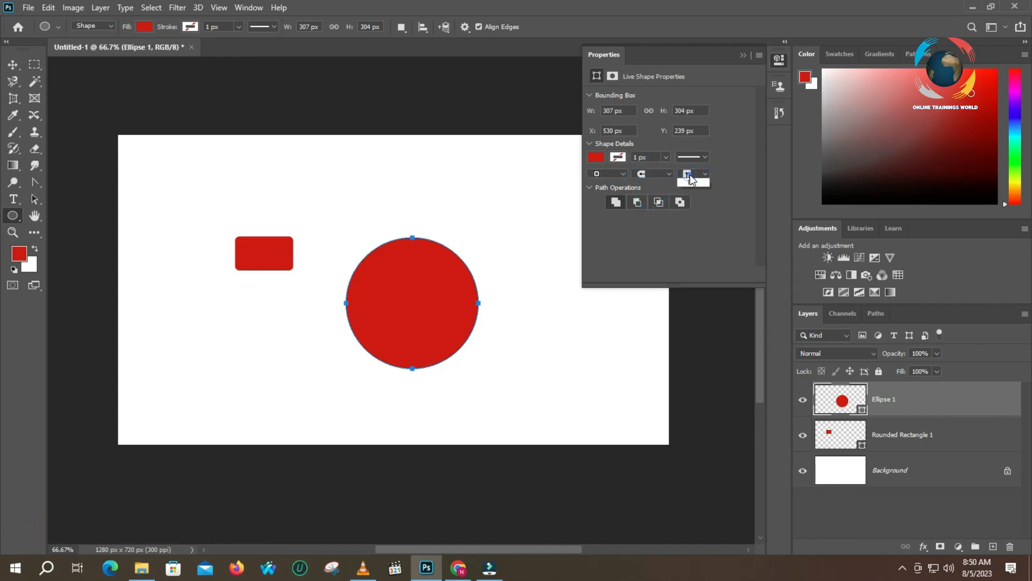
- Draw a five-sided polygon about 225 × 215 px above the rounded rectangle and feather its shape path by 4.2 px
right_click(15, 217)
left_click(58, 253)
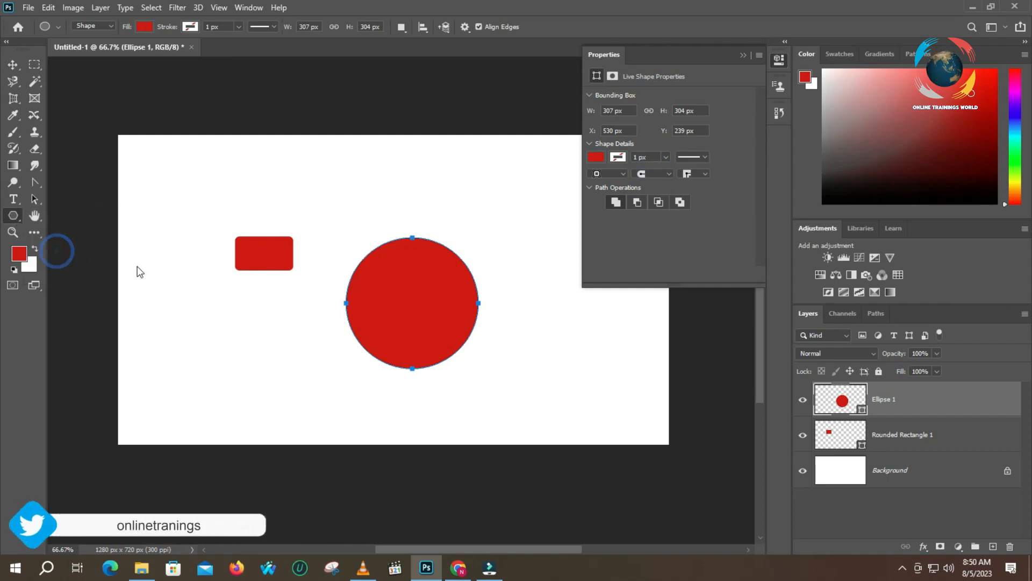
left_click_drag(210, 180, 261, 199)
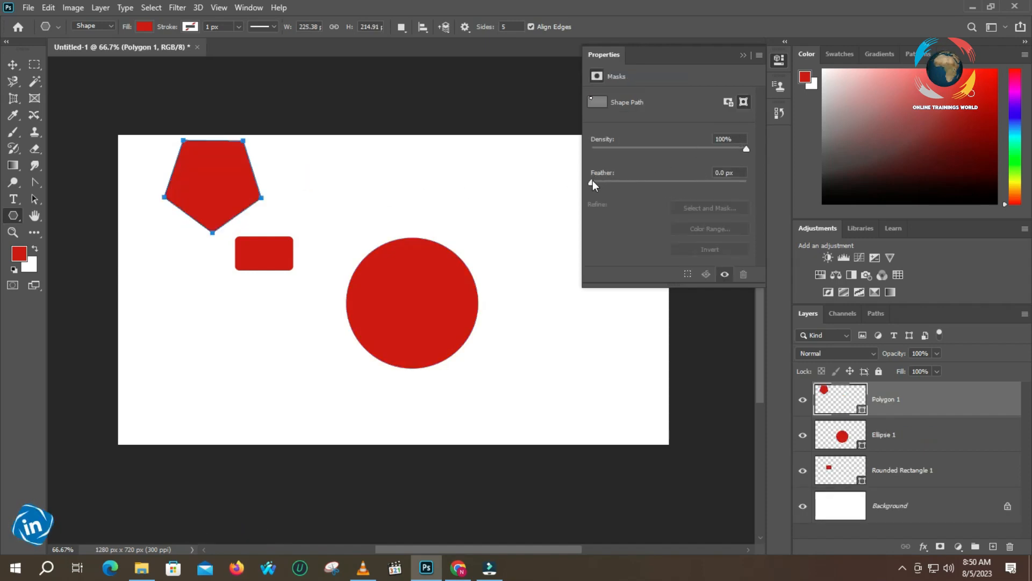
left_click_drag(594, 181, 628, 182)
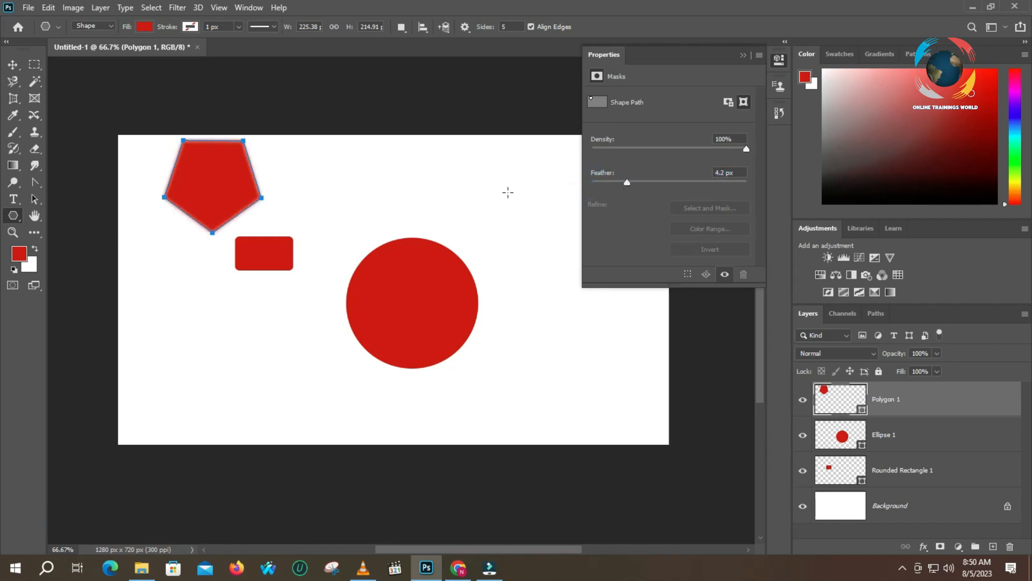
left_click(515, 26)
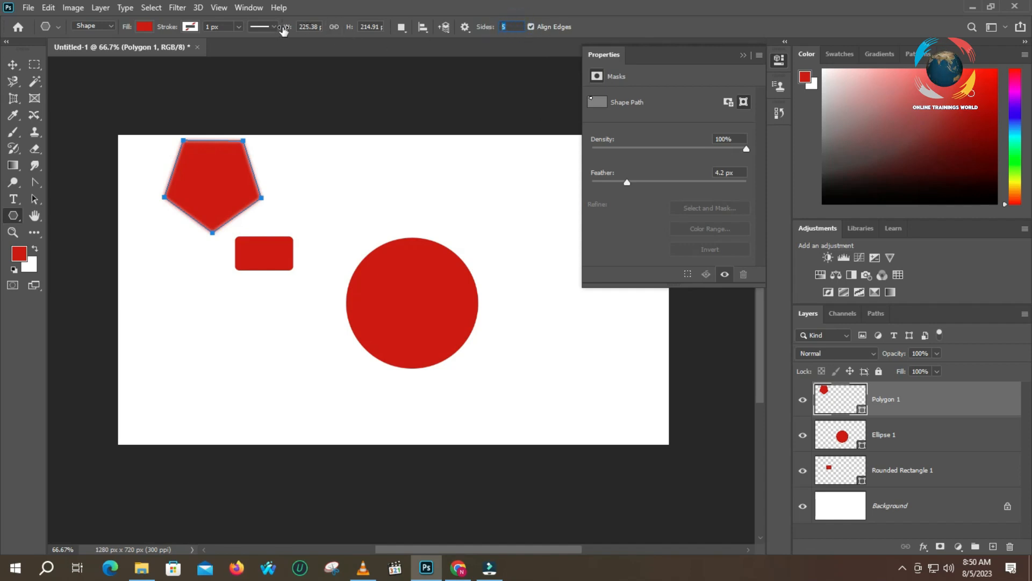
left_click(270, 27)
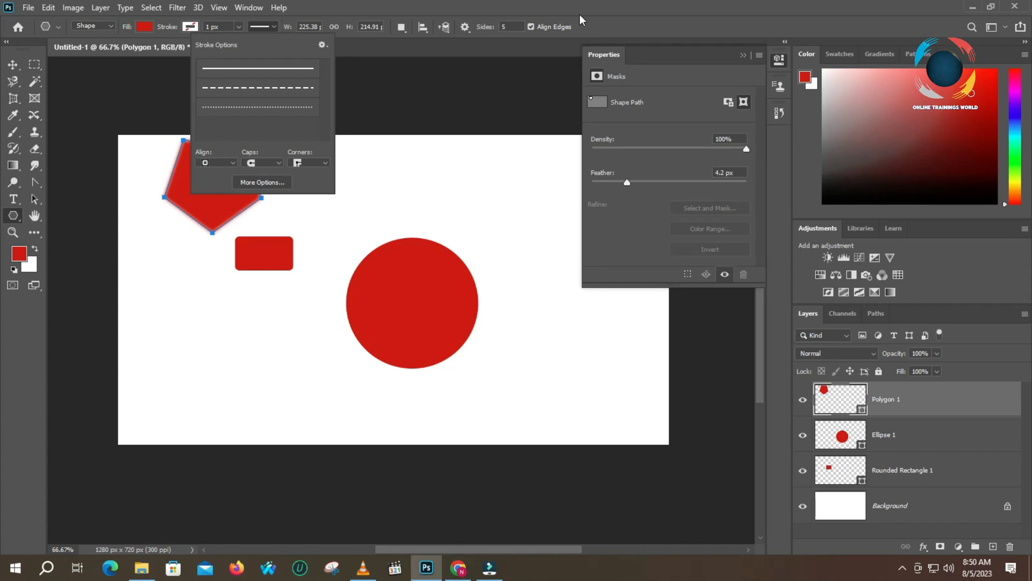
right_click(13, 215)
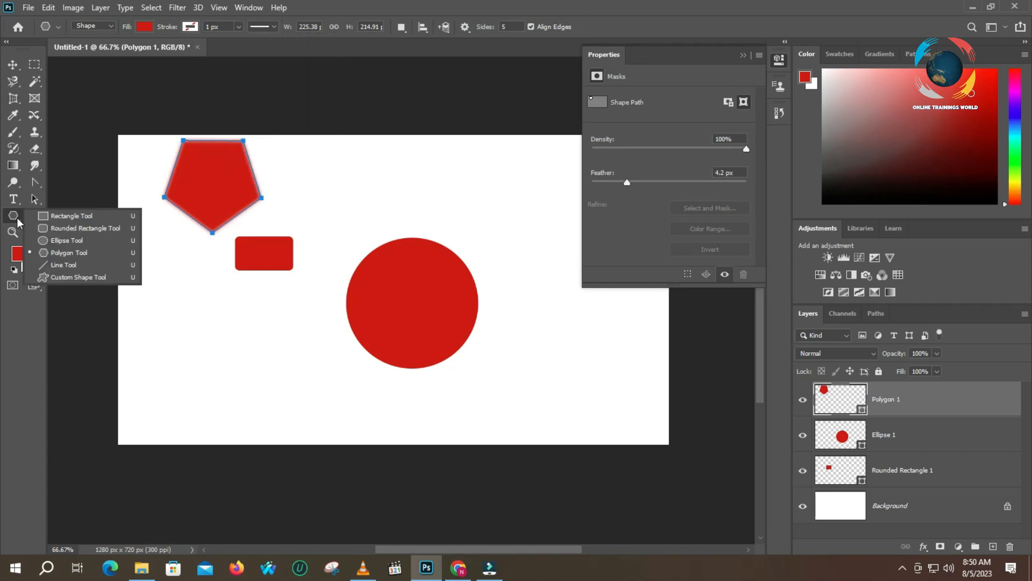
left_click(65, 265)
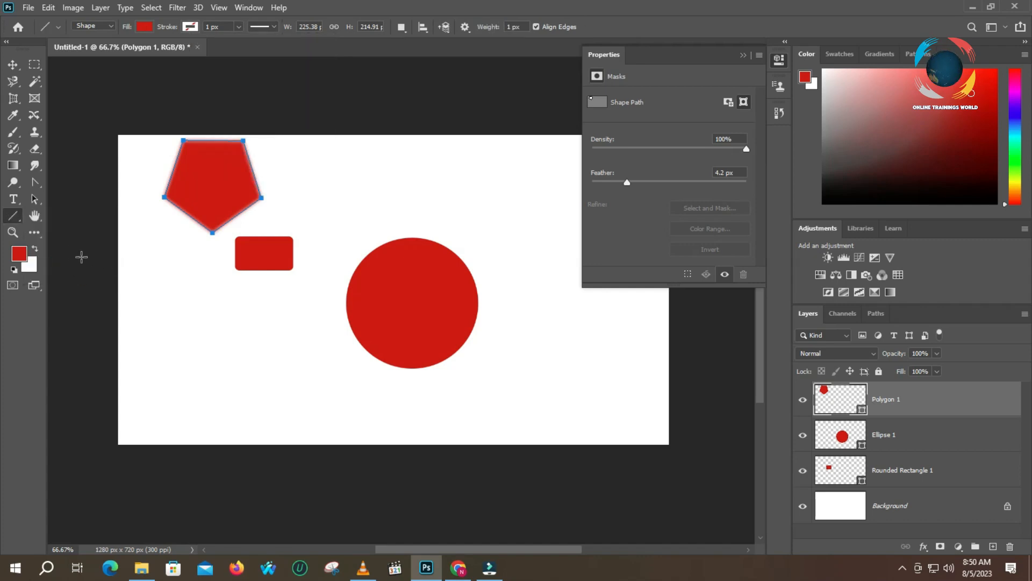
- Activate the Custom Shape tool and collapse the Properties panel to clear the canvas
right_click(13, 215)
left_click(50, 276)
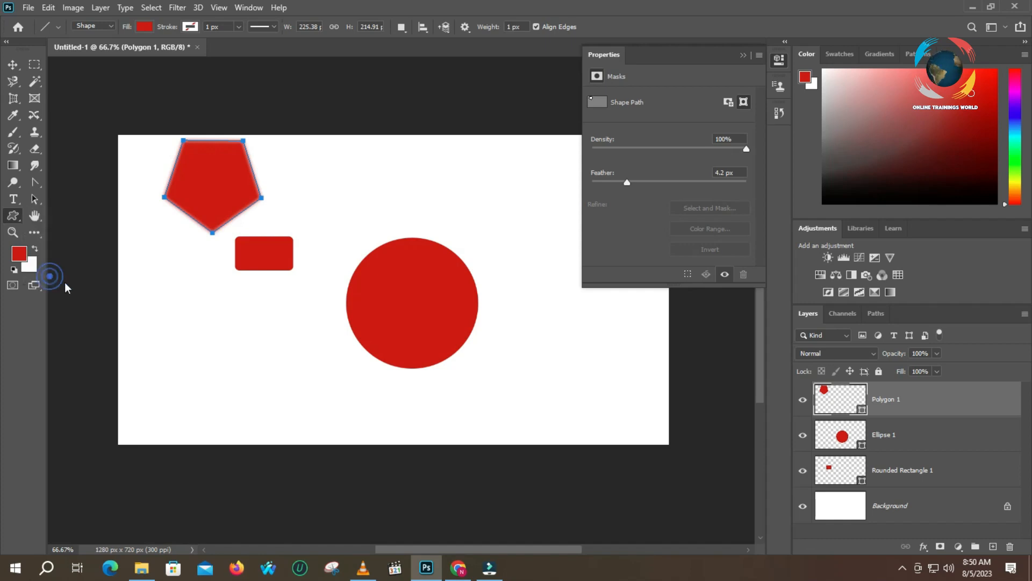
left_click(744, 55)
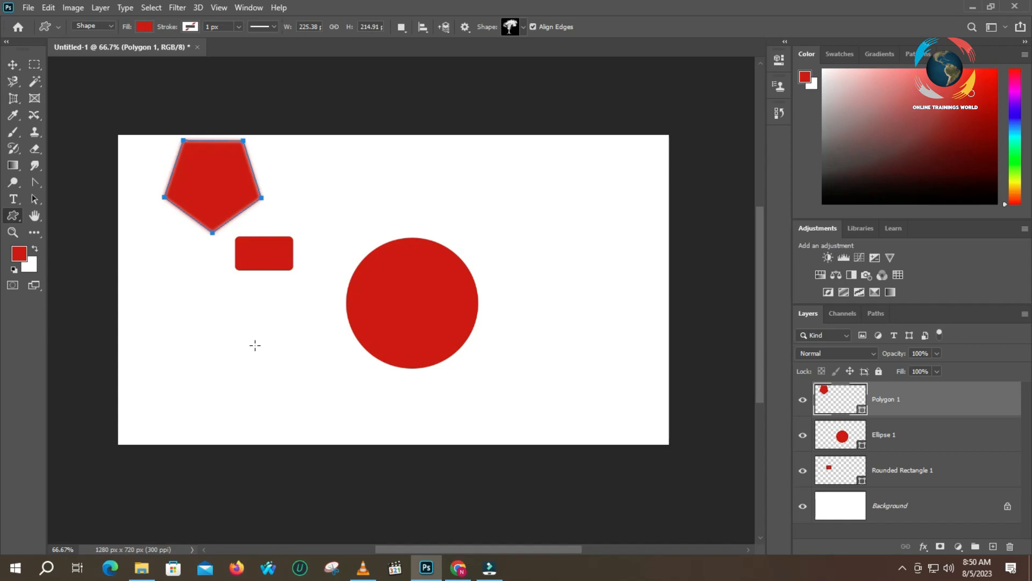
left_click(57, 27)
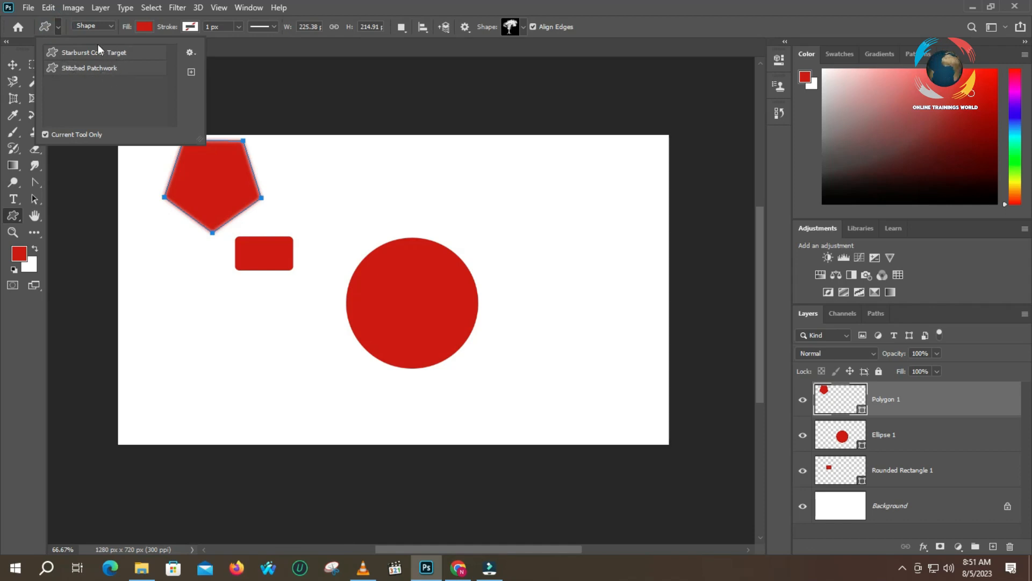
left_click(111, 25)
left_click(111, 24)
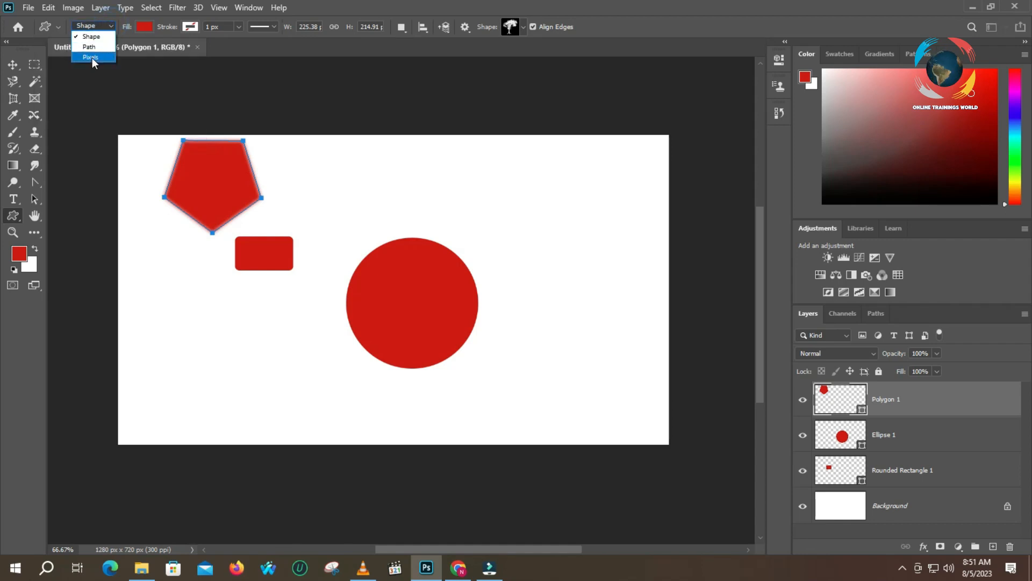
left_click(125, 25)
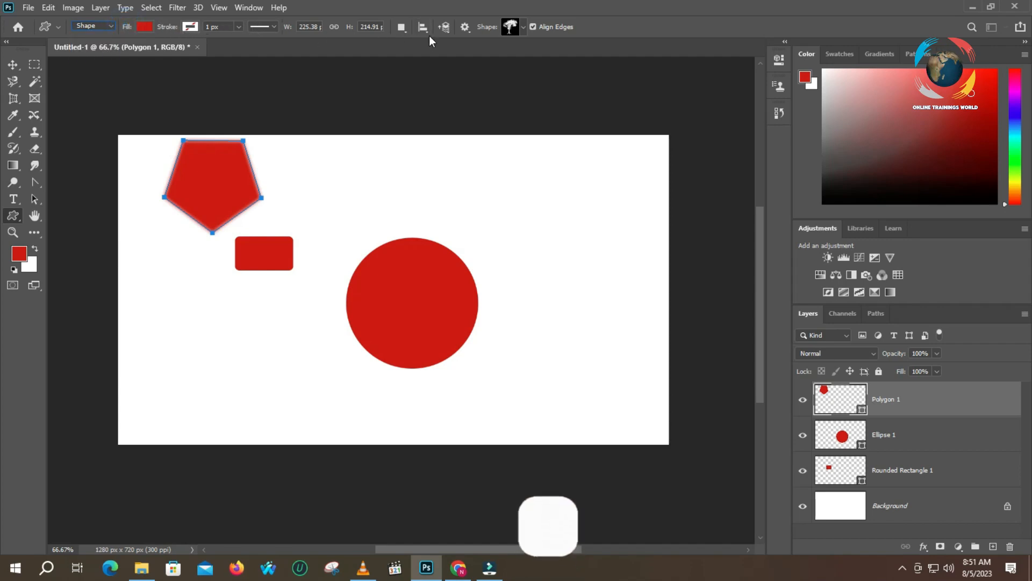
- Display the custom shape presets as a large list and enlarge the shape picker
left_click(522, 27)
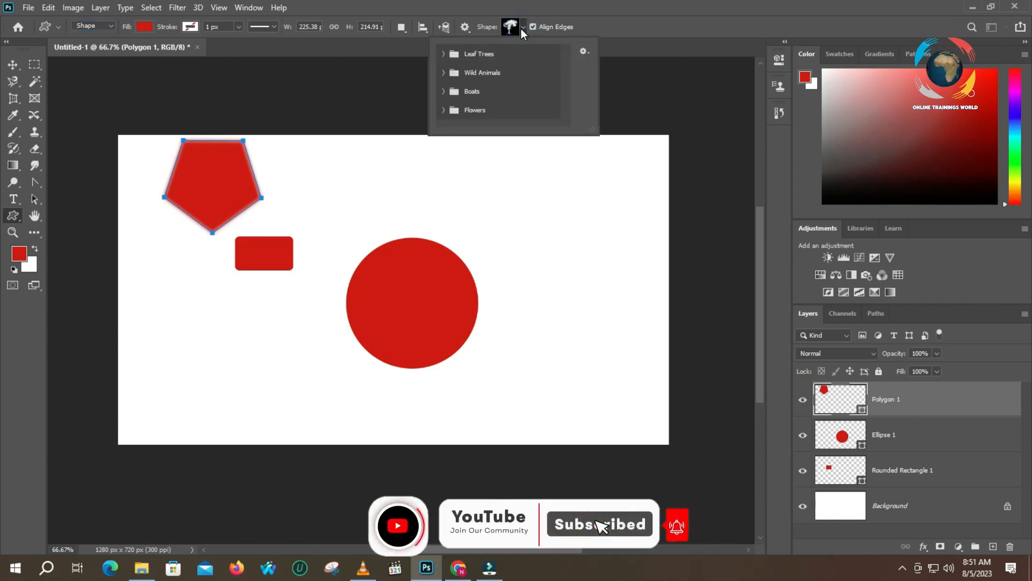
left_click(583, 52)
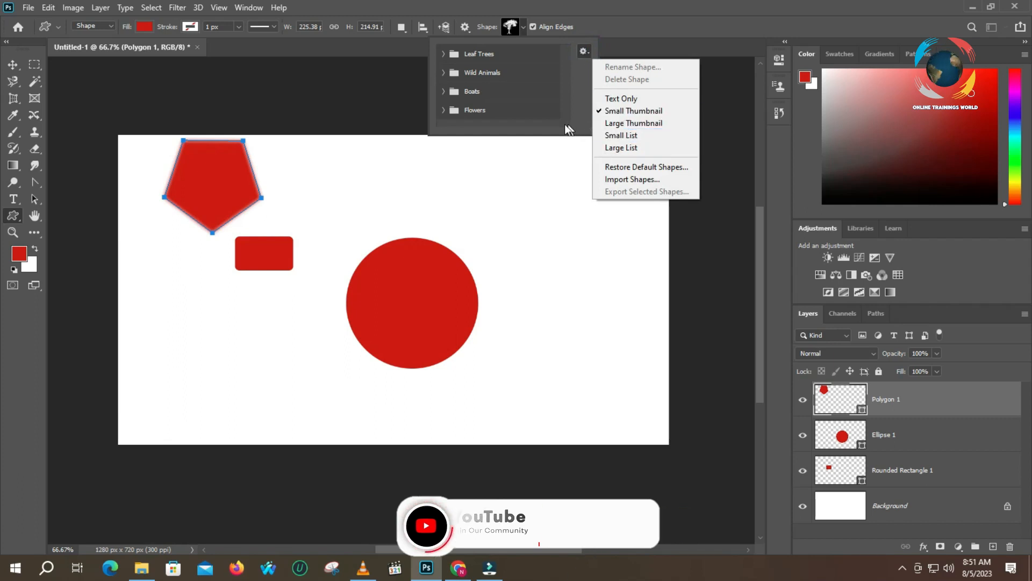
left_click(444, 52)
left_click(584, 52)
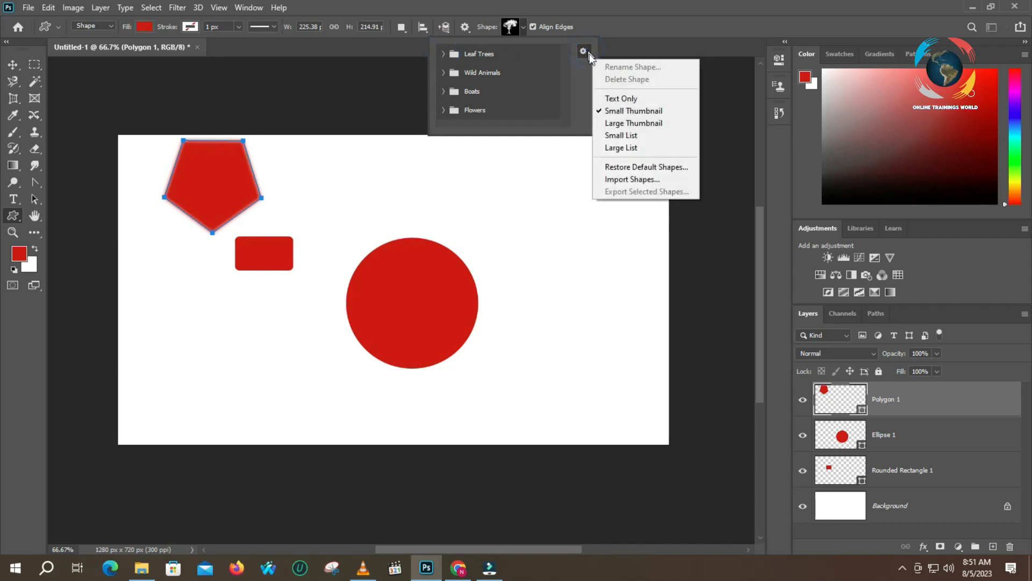
left_click(621, 123)
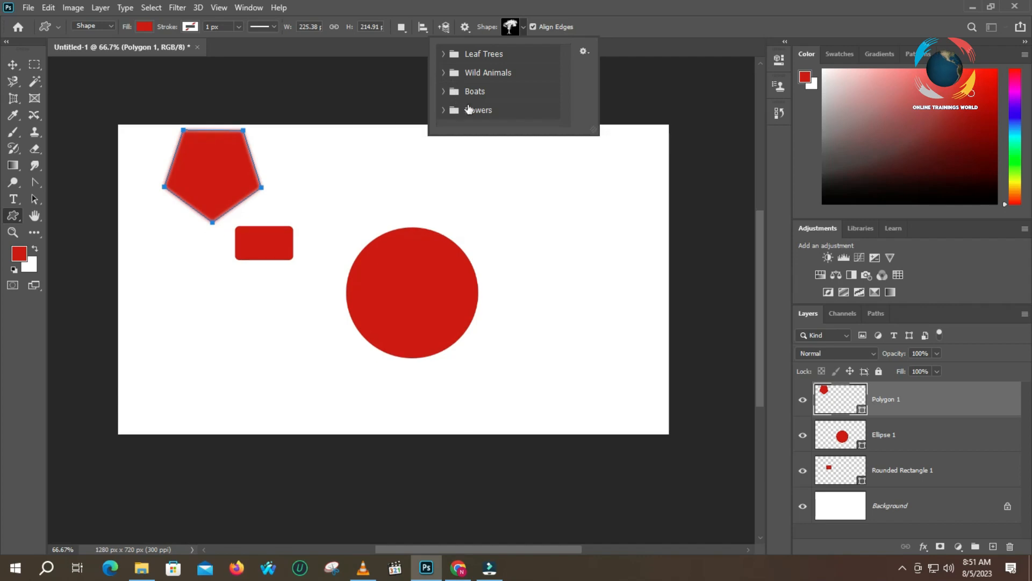
left_click_drag(594, 129, 704, 232)
- Restore the default shapes to the list of custom shape presets
left_click(702, 50)
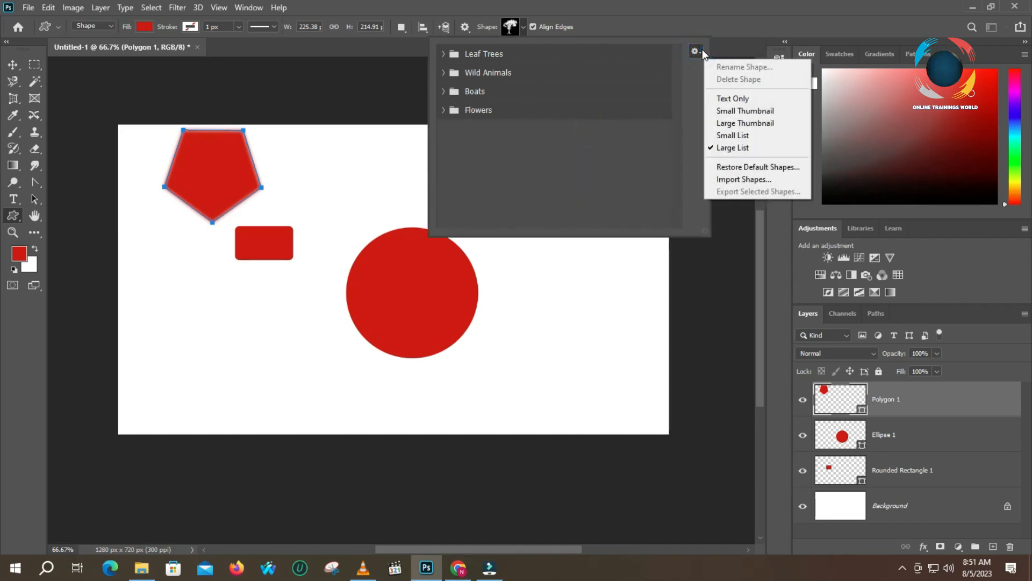
left_click(744, 166)
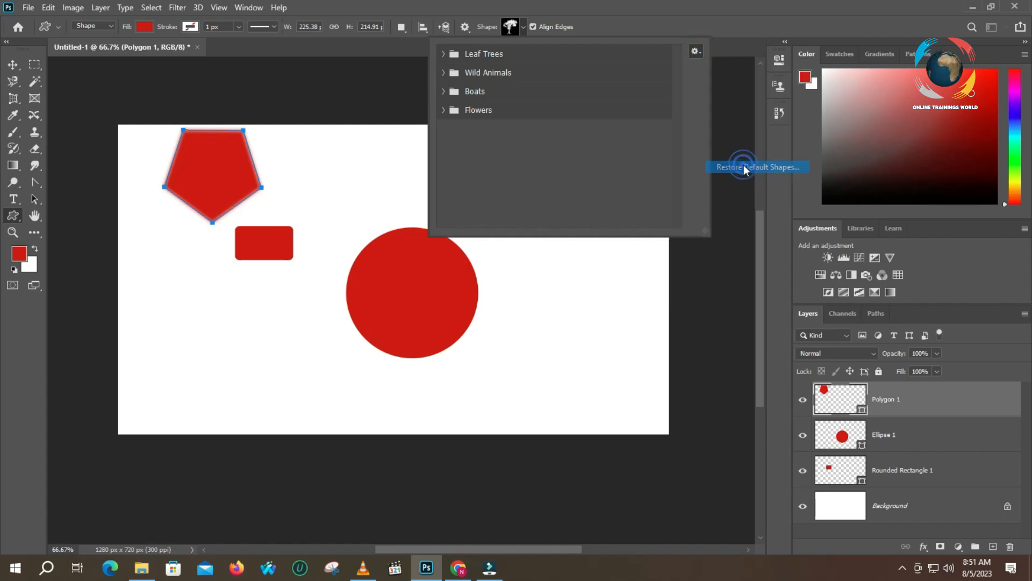
left_click(473, 216)
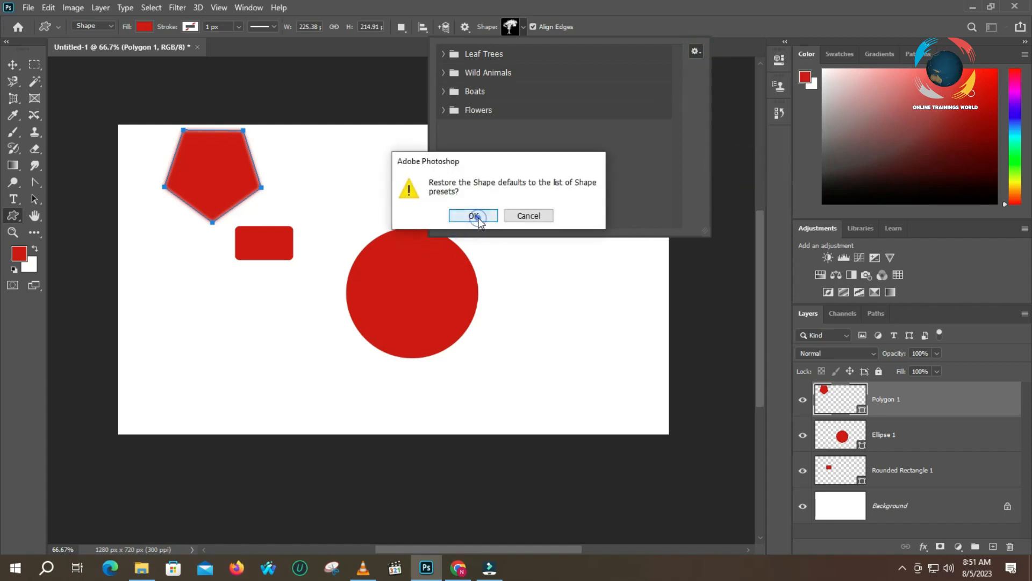
scroll(521, 108, "down", 1)
scroll(519, 124, "up", 3)
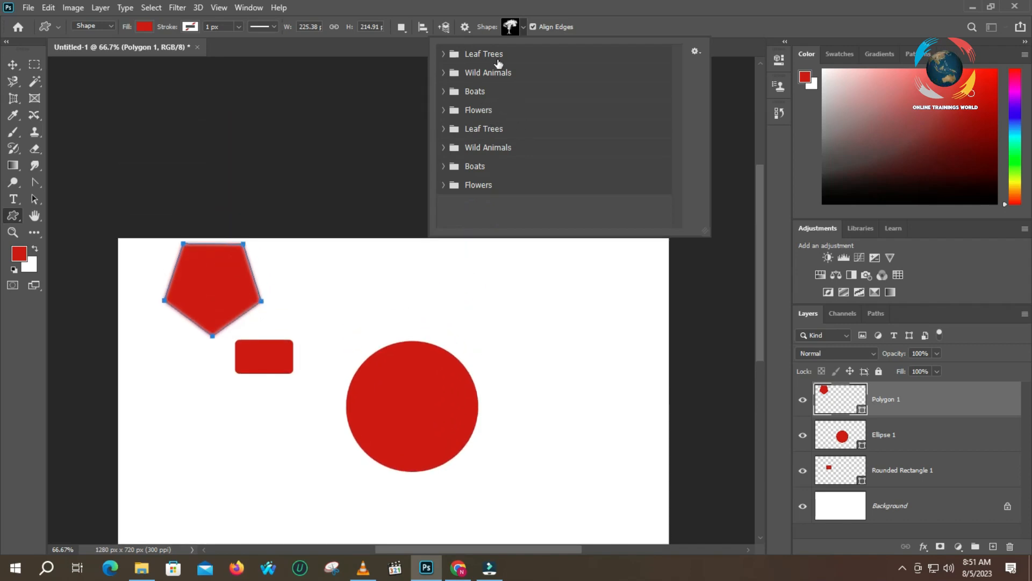
- Expand the first Wild Animals group and display the custom shape presets as large thumbnails
left_click(488, 78)
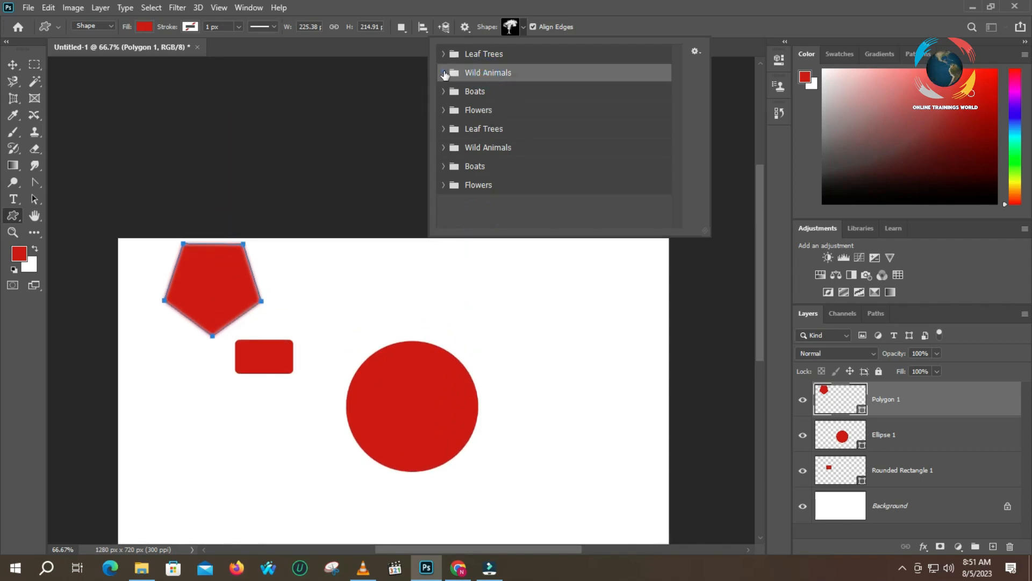
left_click(442, 72)
left_click(696, 51)
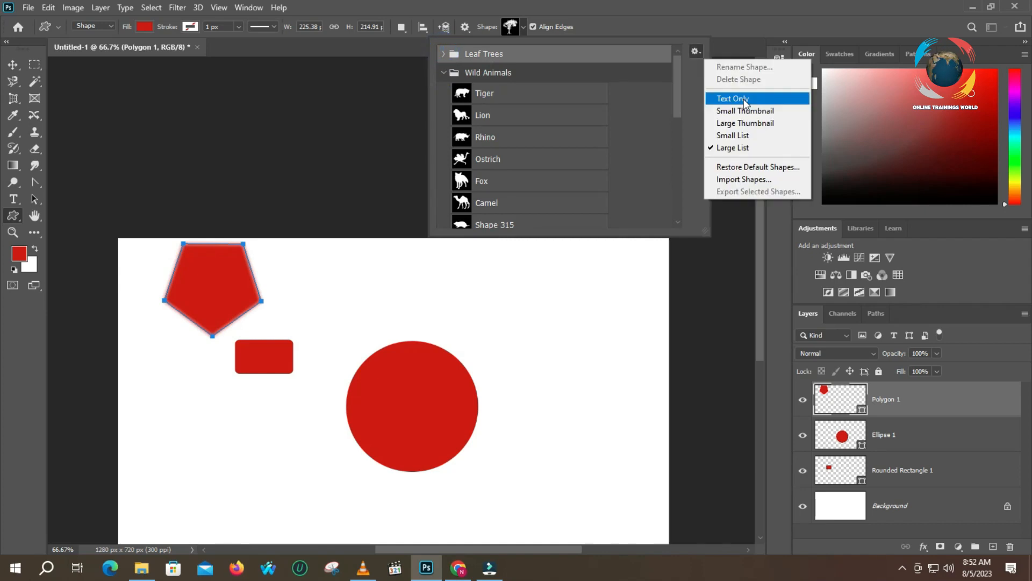
left_click(743, 99)
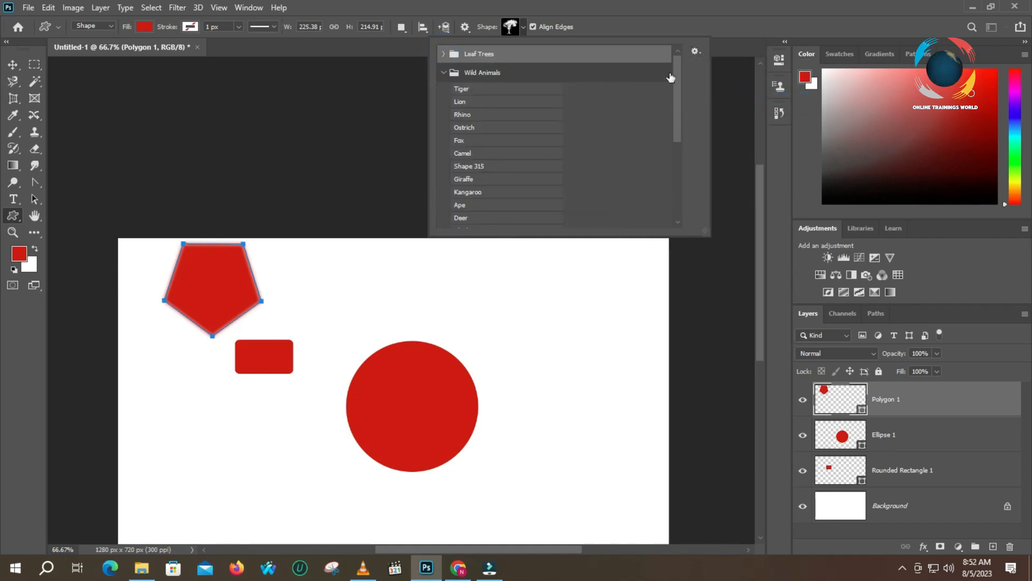
left_click(697, 51)
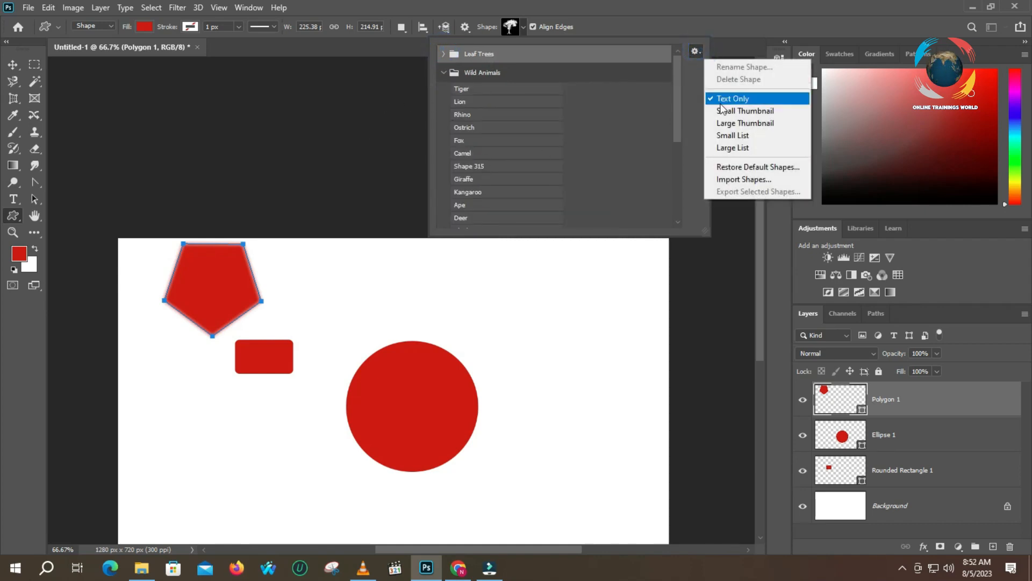
left_click(744, 124)
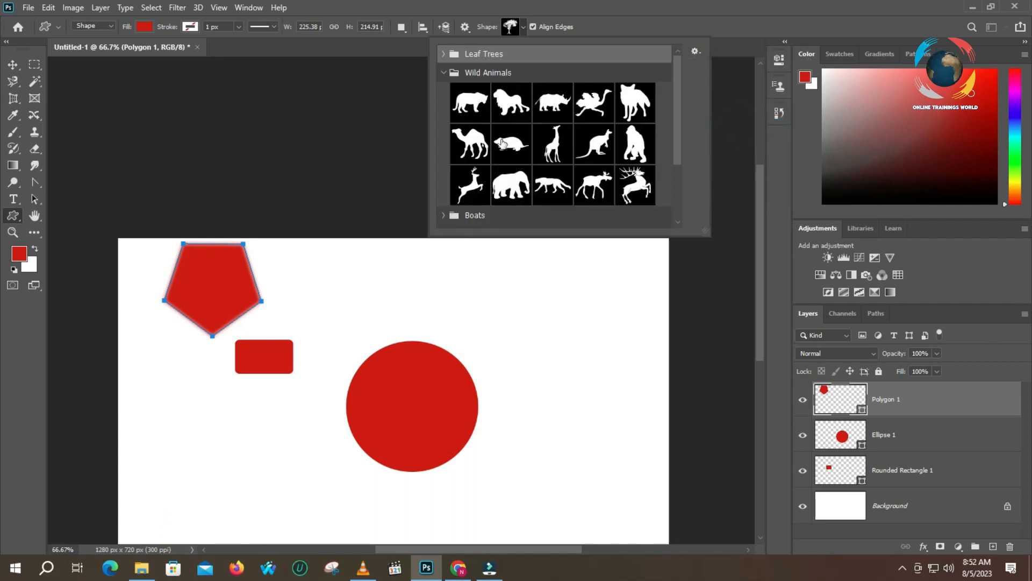
- Collapse the Wild Animals group and expand the second Leaf Trees group to browse its tree shapes
scroll(554, 123, "down", 1)
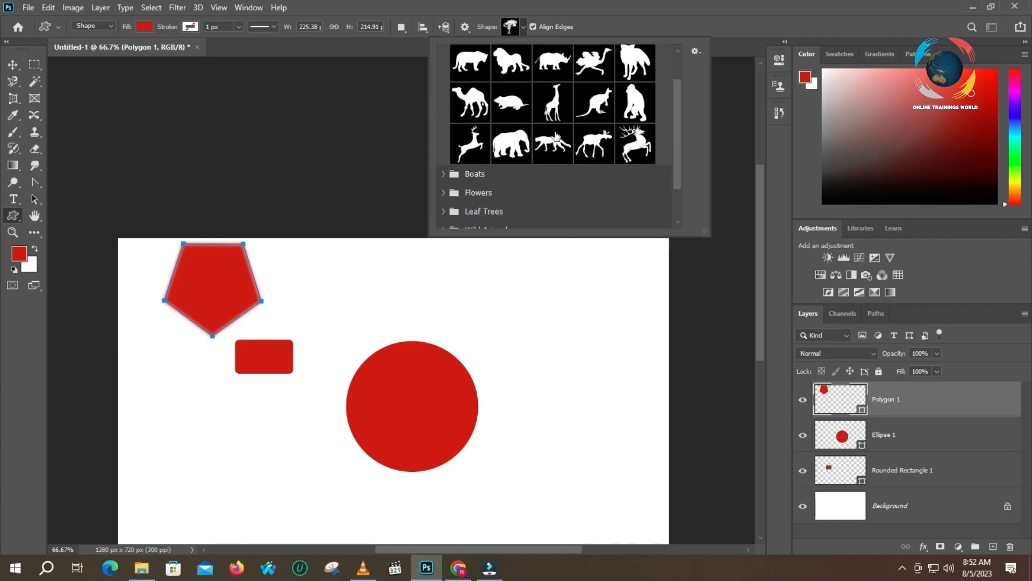
scroll(484, 121, "up", 1)
left_click(443, 75)
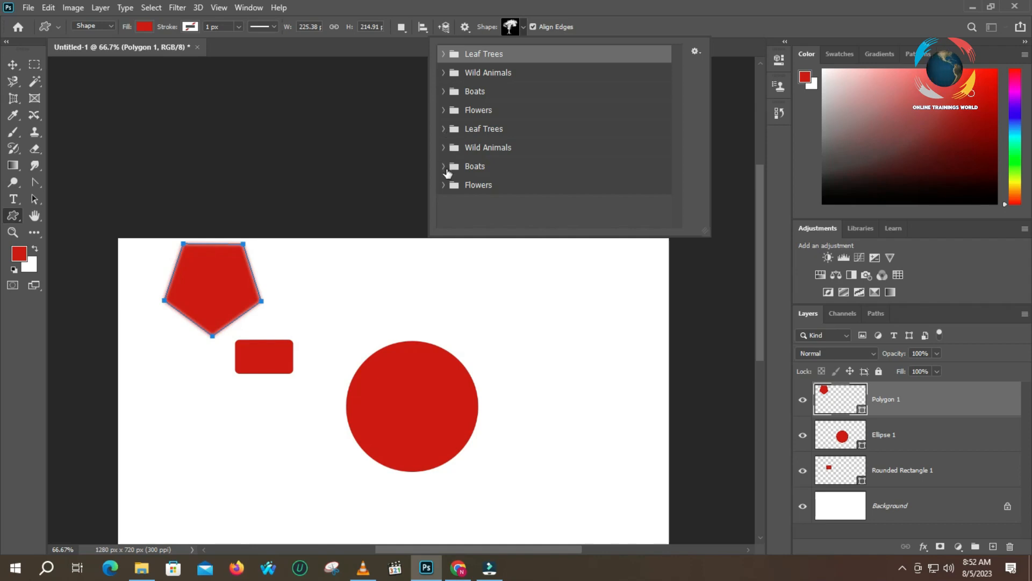
scroll(448, 178, "down", 1)
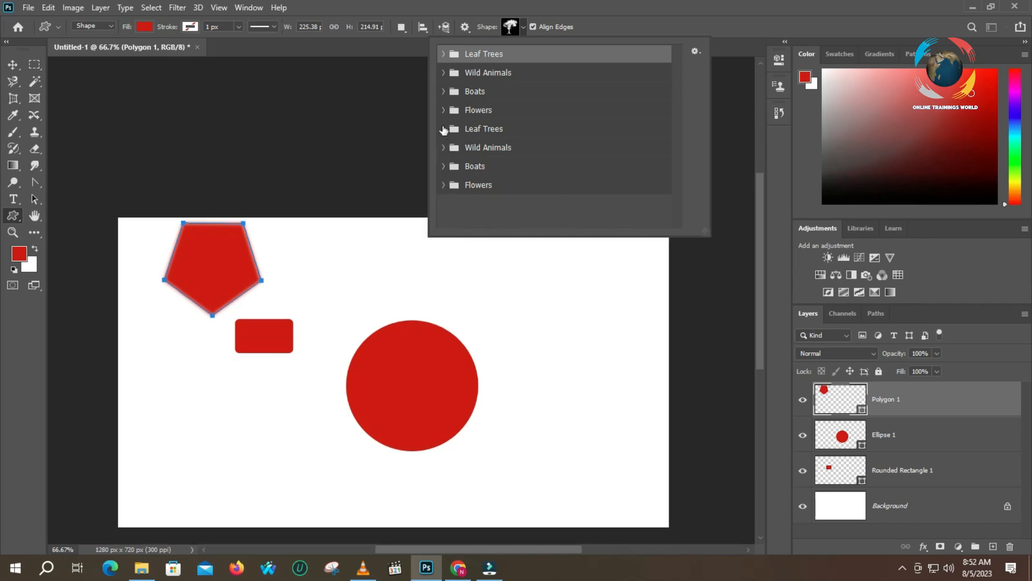
left_click(443, 129)
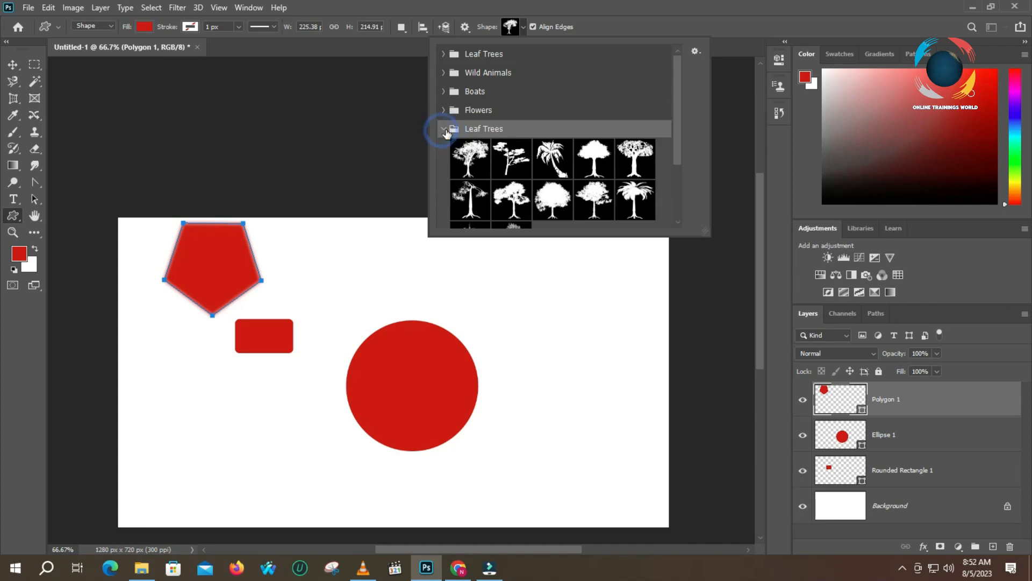
scroll(618, 167, "down", 3)
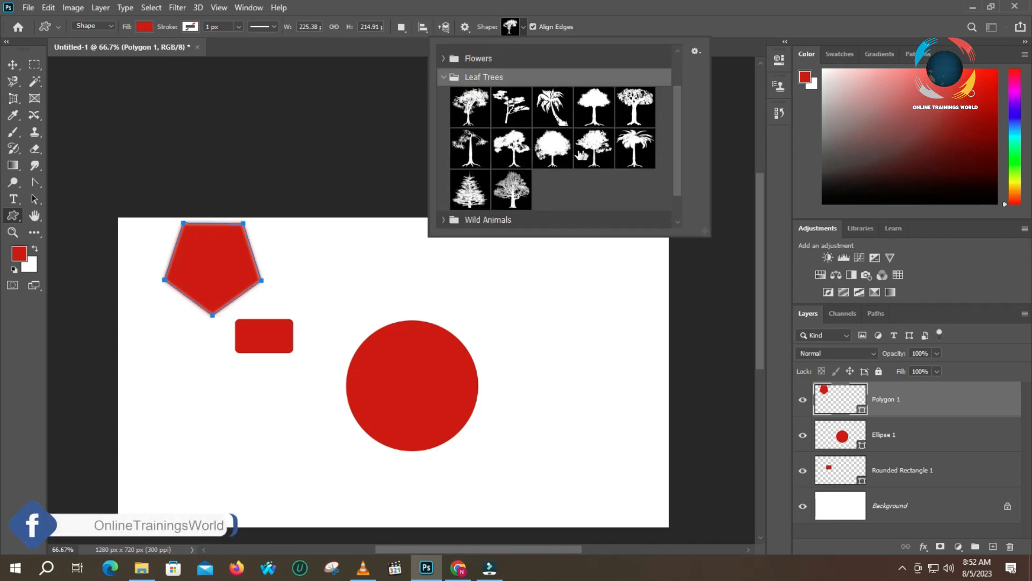
- Pick the maple tree from the Leaf Trees presets and draw it about 204 px by 246 px near the canvas's right edge
left_click(546, 148)
left_click(546, 148)
left_click_drag(552, 282, 638, 383)
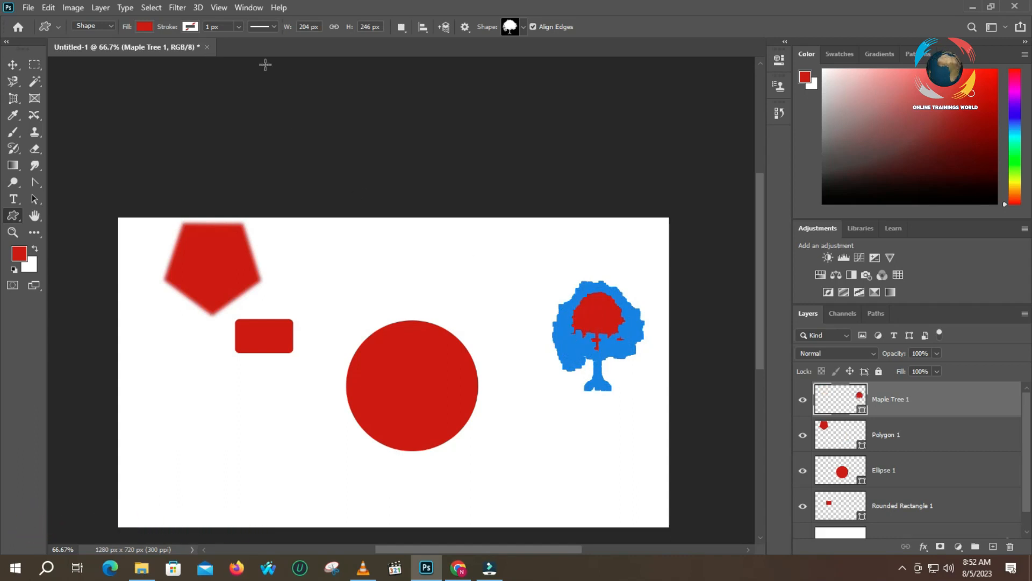
- View the shape stroke options and draw a second maple tree about 179 px by 170 px above the circle
left_click(191, 27)
left_click(221, 28)
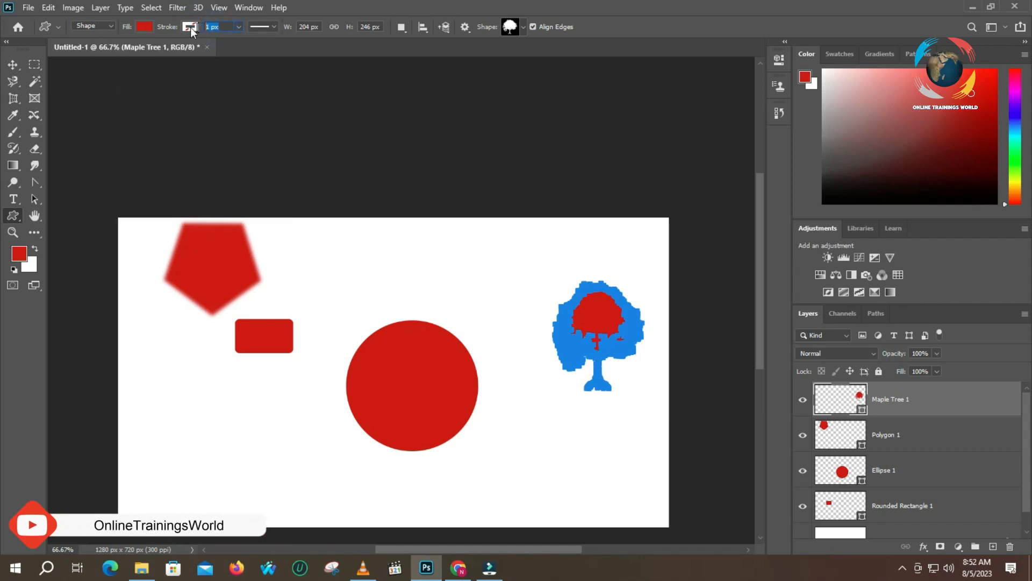
left_click(267, 30)
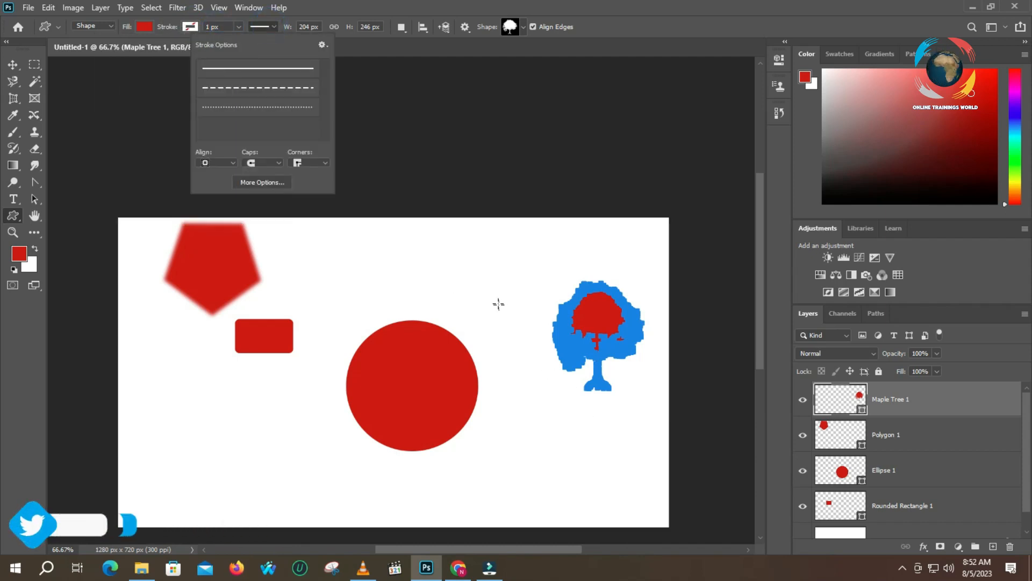
left_click_drag(417, 248, 497, 324)
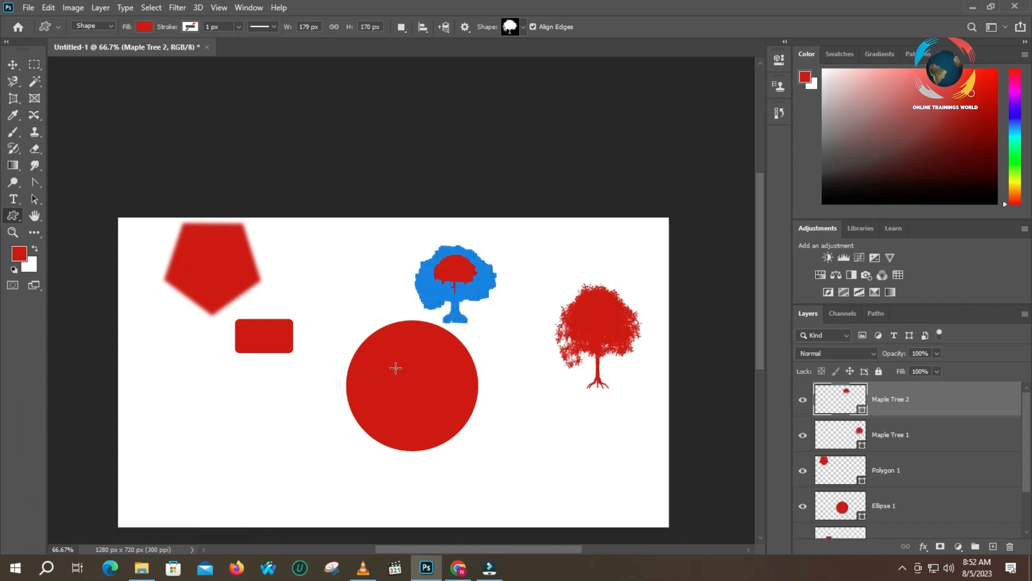
- Select the whole canvas, try a smaller rectangular marquee selection over the shapes, and undo it
key("ctrl+a")
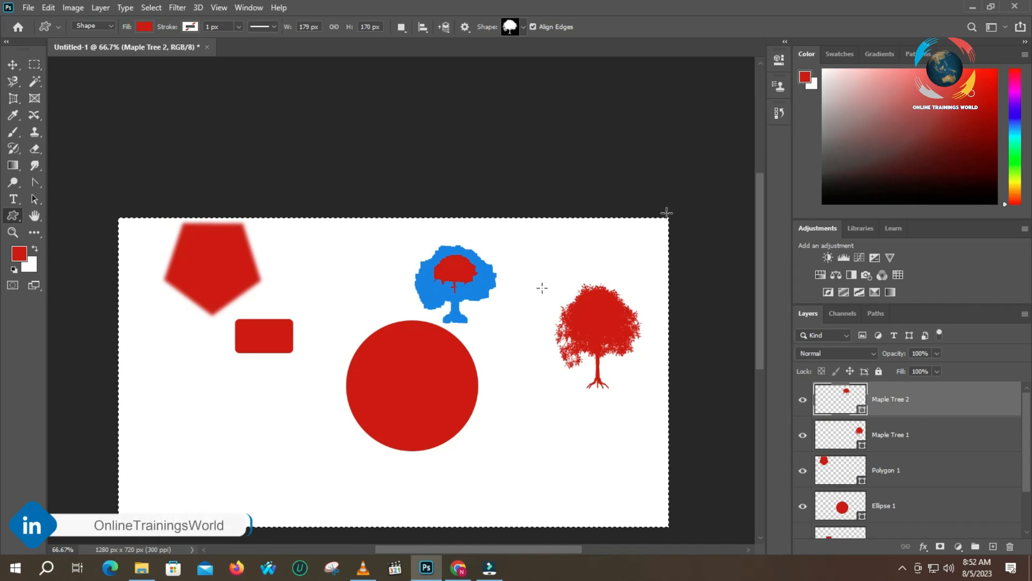
left_click(34, 64)
left_click_drag(640, 496, 564, 424)
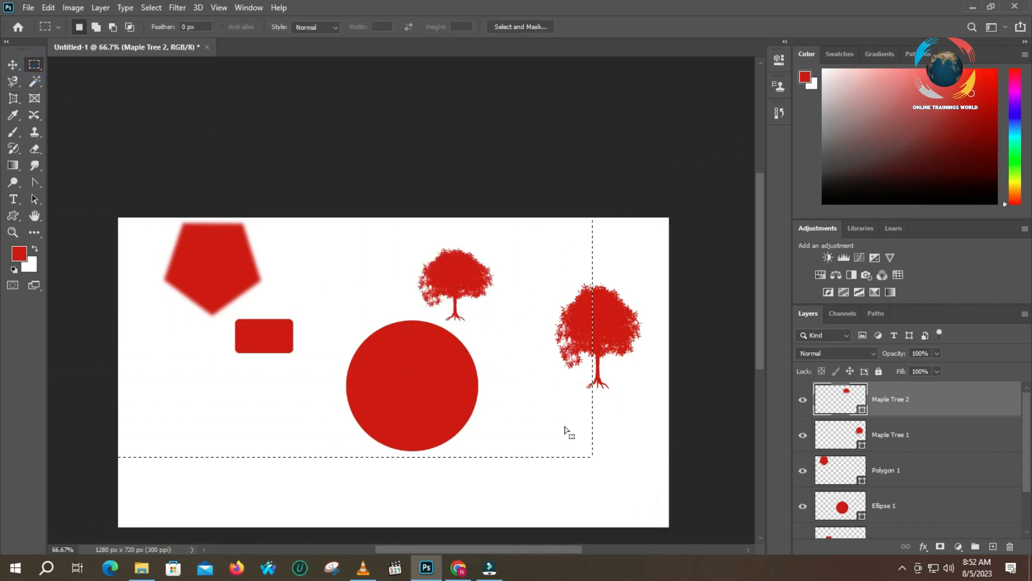
key("ctrl+z")
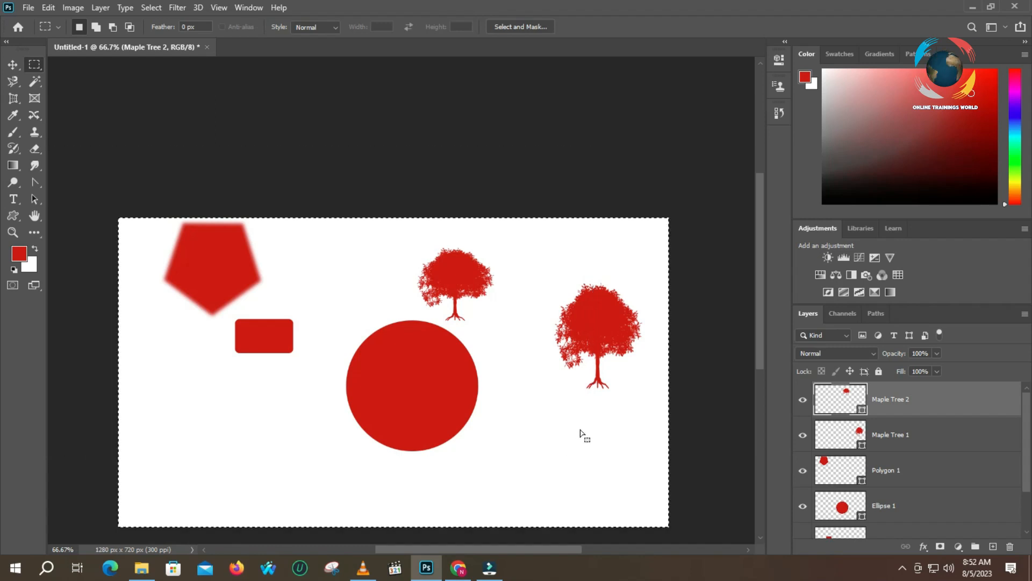
- Revert the document to its opening history state and draw a maple tree about 383 px by 377 px on the left half of the canvas
left_click(780, 113)
left_click(664, 129)
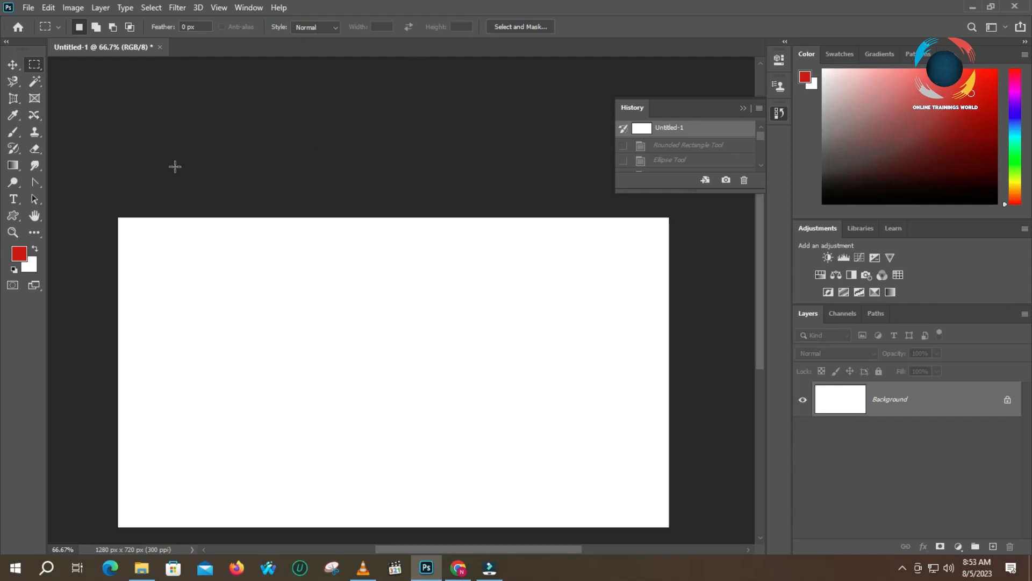
left_click(12, 217)
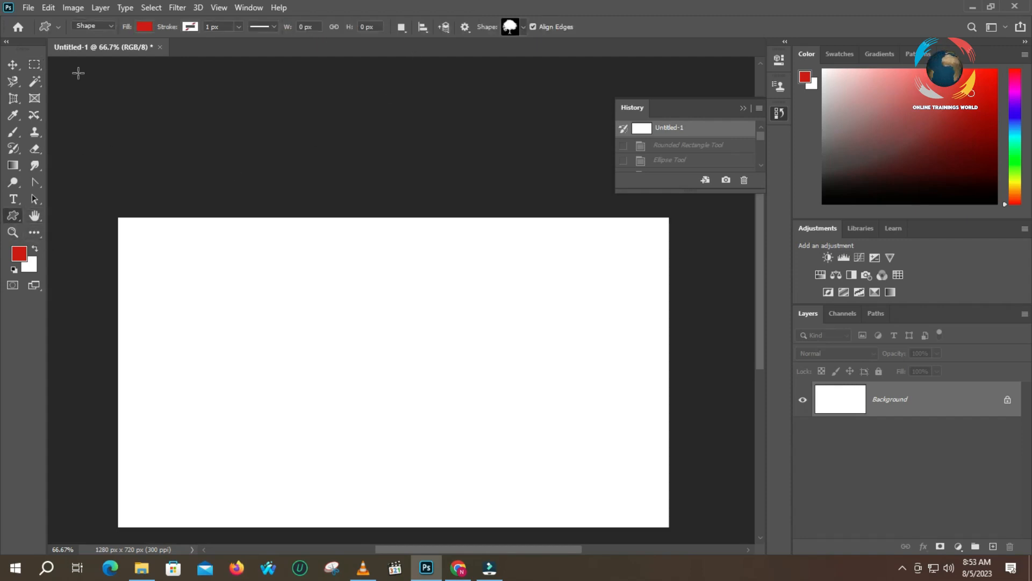
left_click_drag(249, 316, 374, 446)
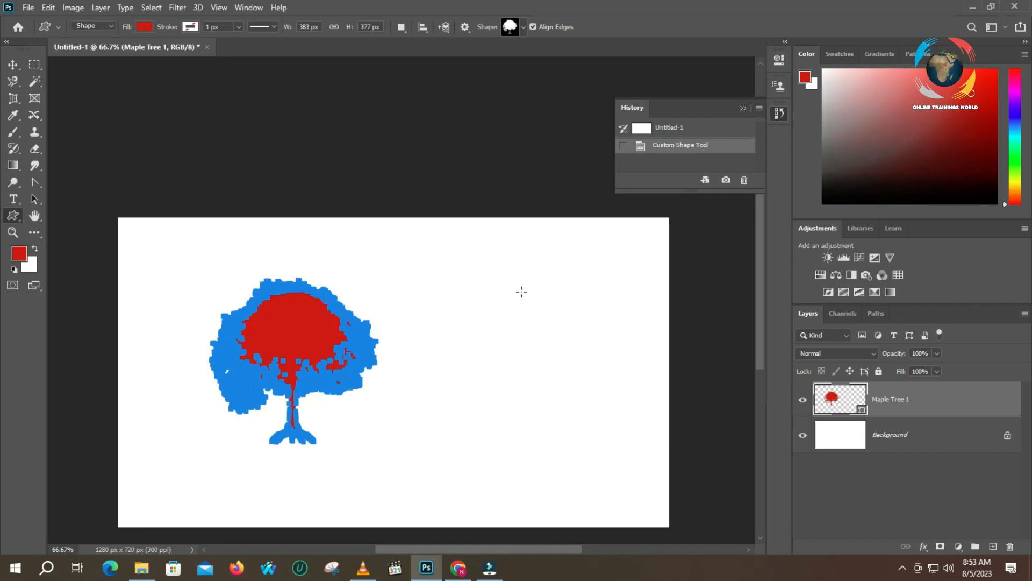
- Examine the leaf edges of the maple tree up close at 400%, and return to 100% zoom
key("z")
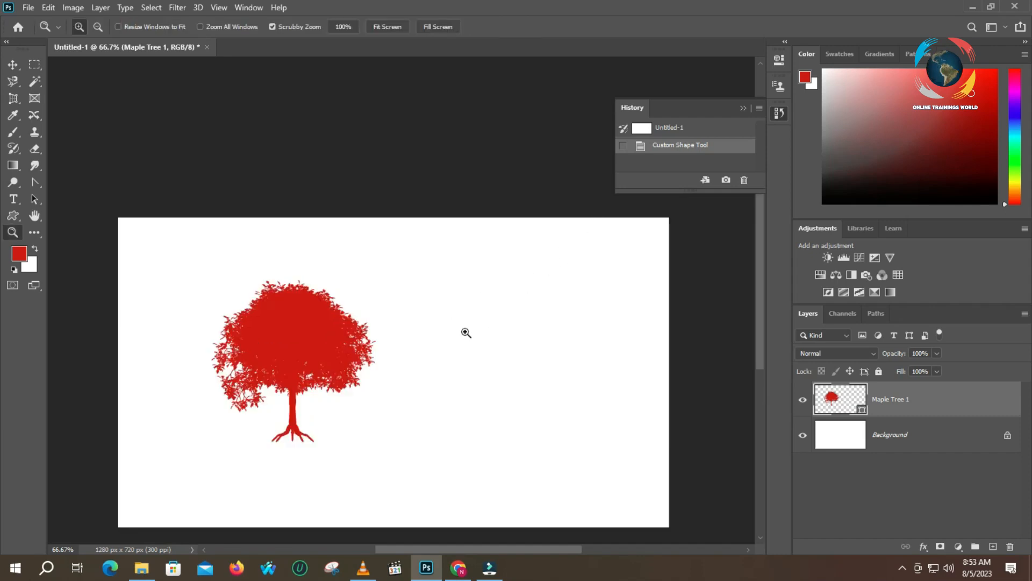
left_click(333, 335)
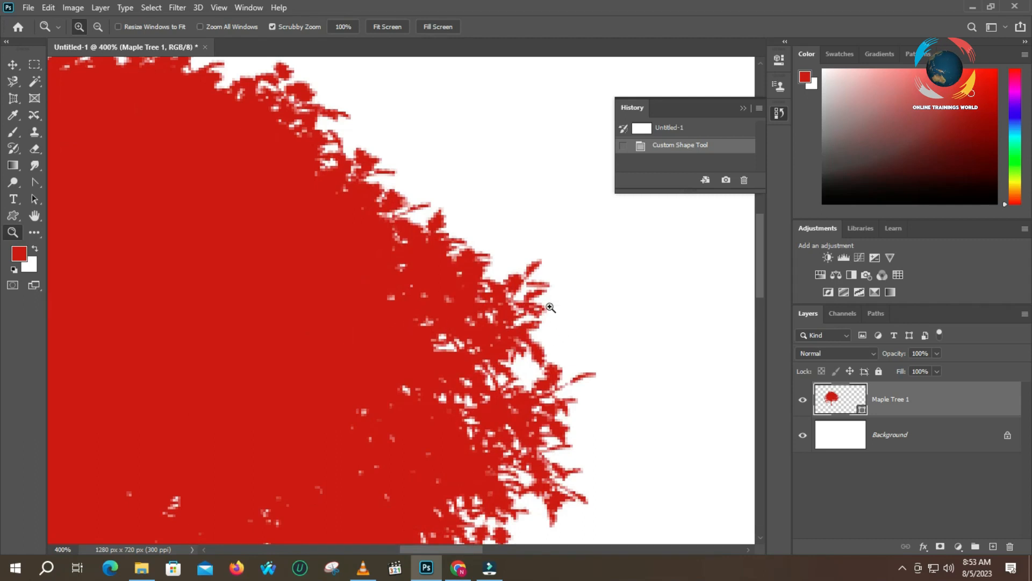
scroll(564, 307, "down", 1)
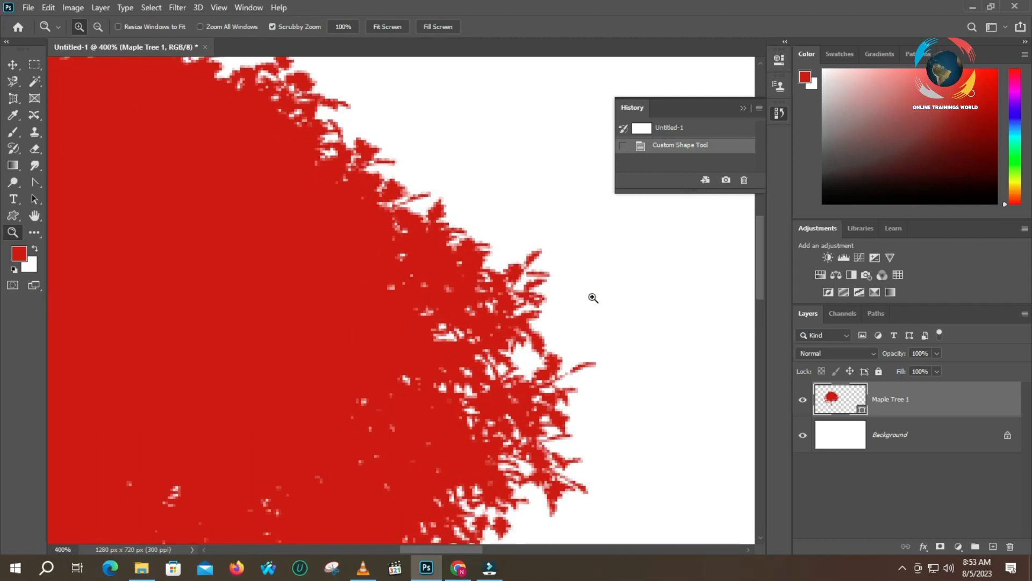
left_click(621, 293, "alt")
left_click(621, 293, "alt")
left_click(621, 293, "alt")
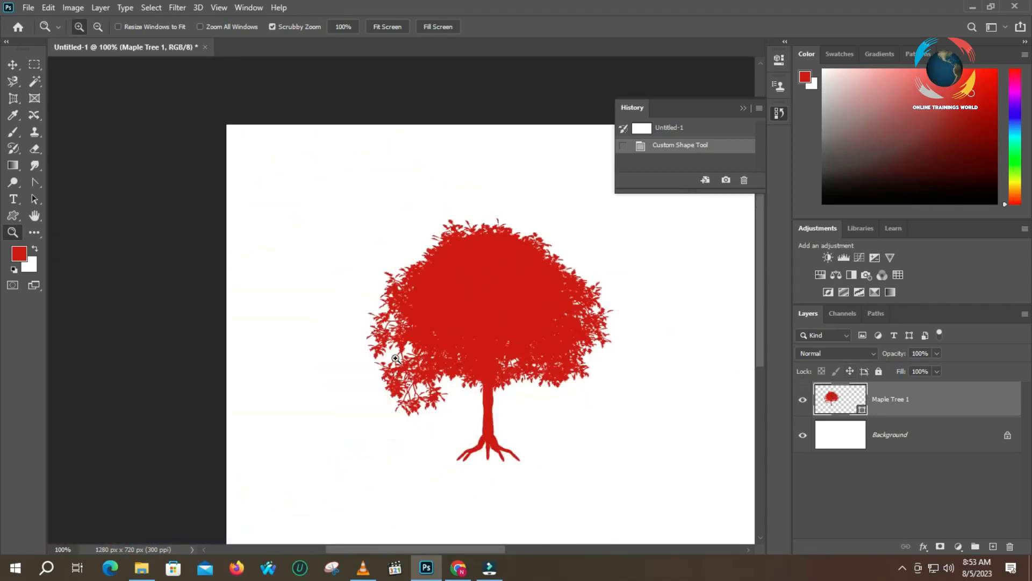
- Set the foreground color to dark green 1c5327
left_click(27, 249)
mouse_move(486, 148)
left_mouse_down()
mouse_move(470, 219)
mouse_move(455, 228)
left_mouse_up()
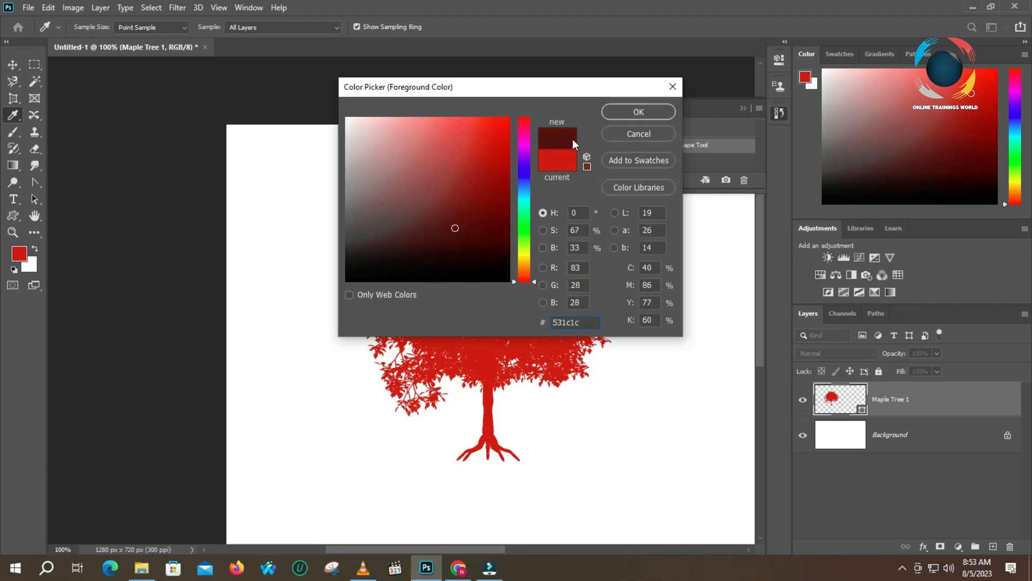
left_click_drag(515, 207, 516, 221)
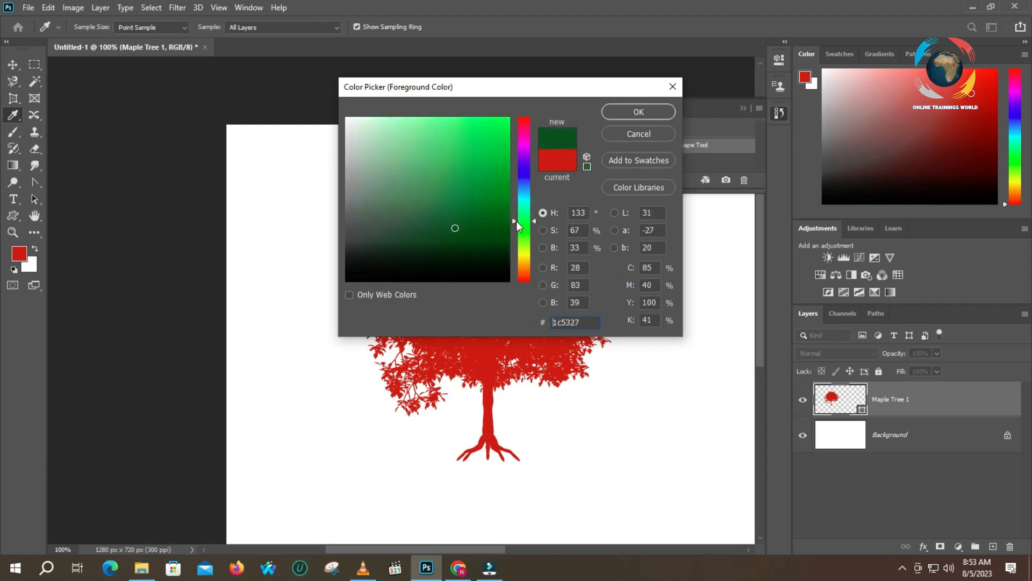
left_click(652, 115)
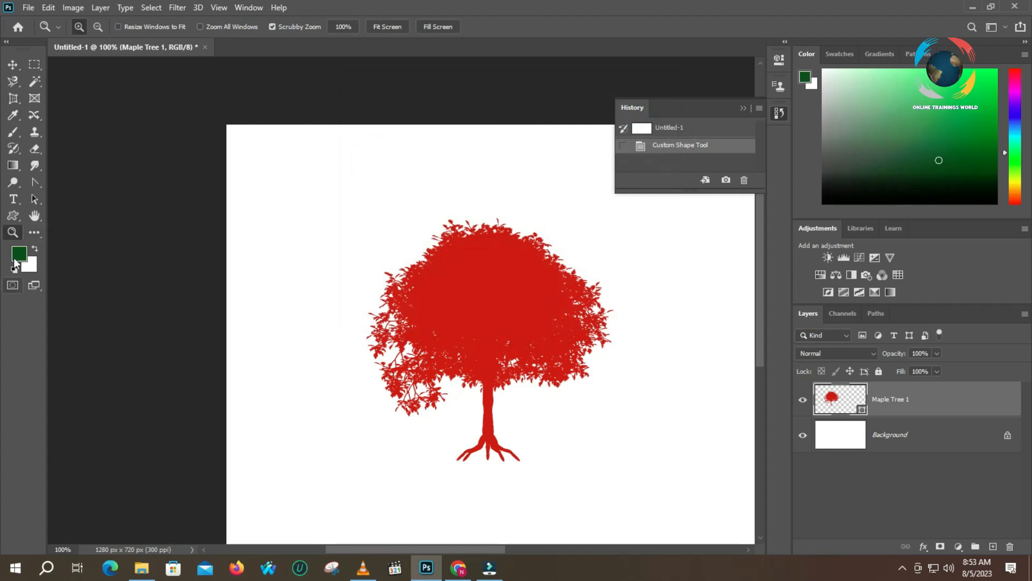
- Change the maple tree's fill to the recently used dark green and dismiss its path outline
left_click(13, 215)
left_click(144, 27)
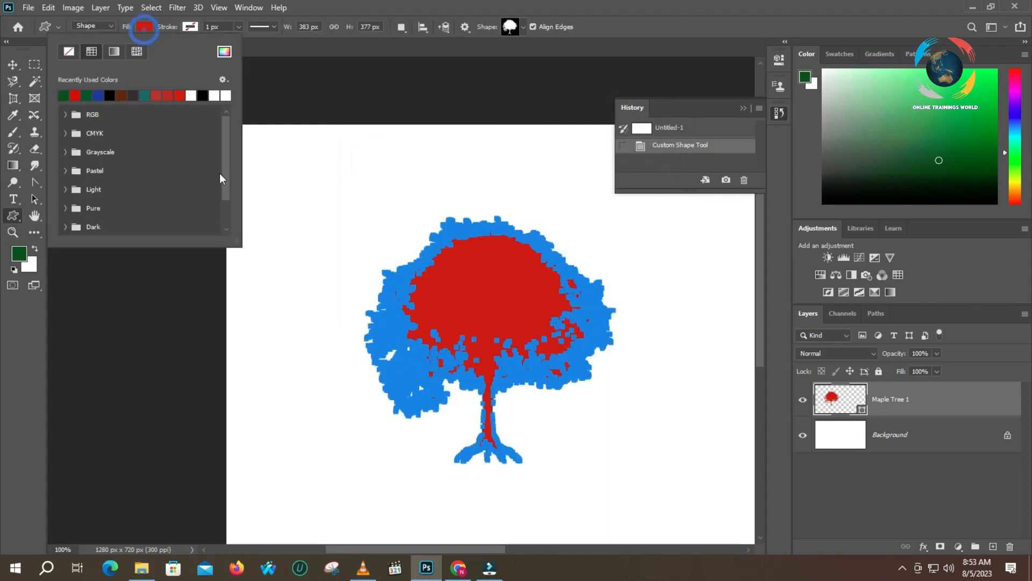
left_click(63, 95)
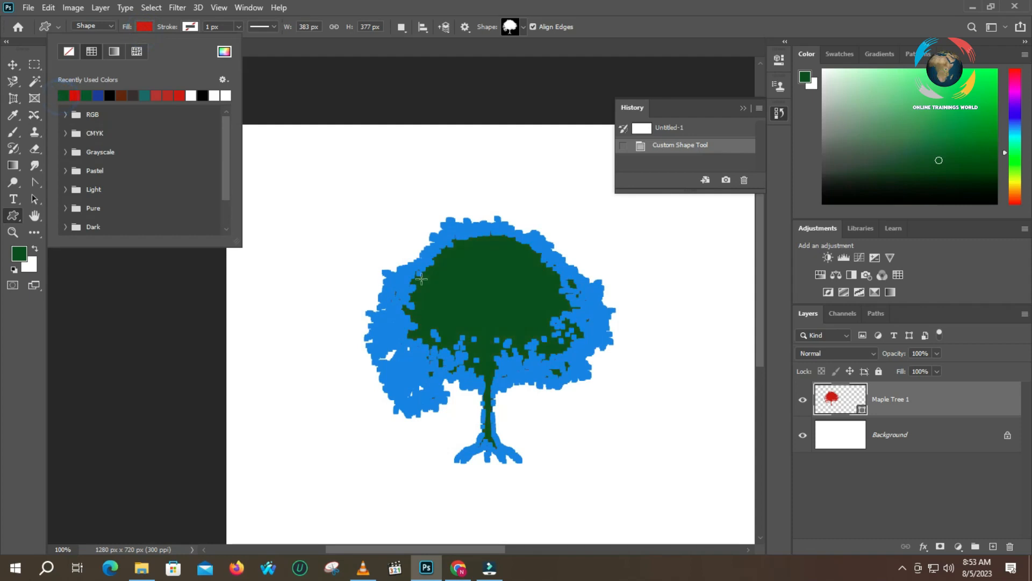
left_click(650, 477)
key("Escape")
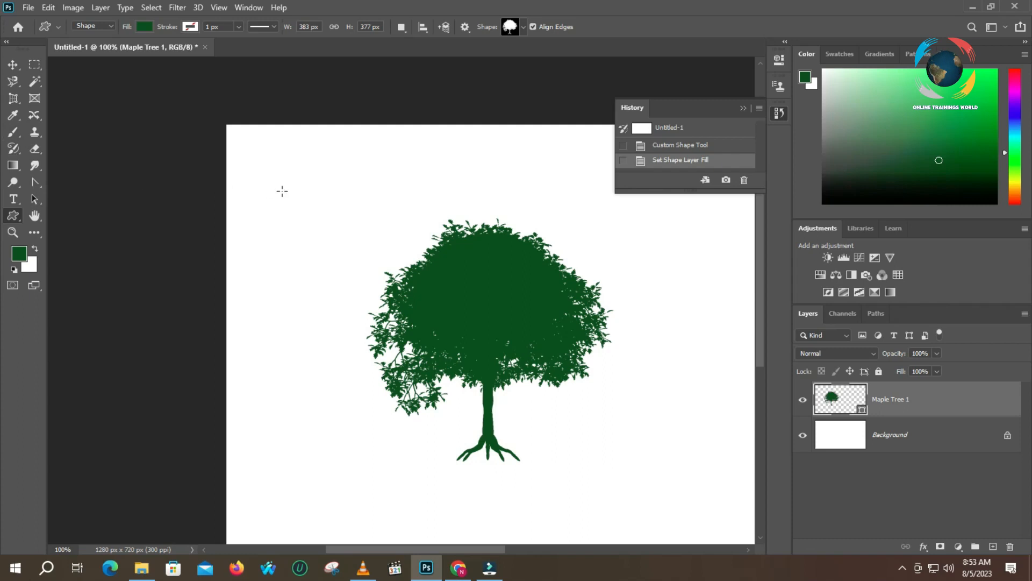
- Draw a larger maple tree about 553 px by 612 px over the first one with the Custom Shape tool
left_click(13, 199)
left_click(16, 217)
left_click_drag(329, 201, 687, 544)
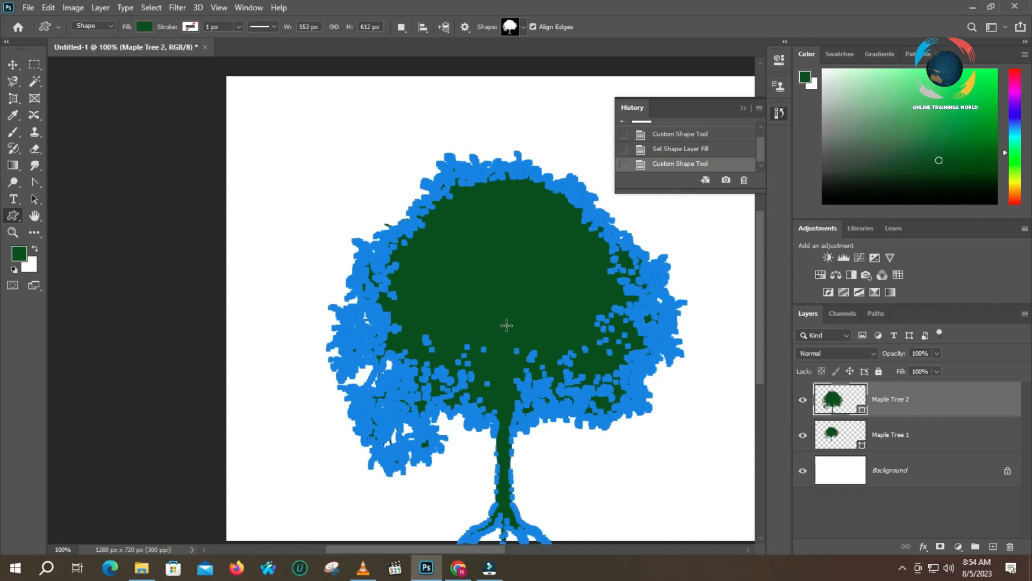
- Pick the rowboat from the second Boats group of shapes and draw it about 278 px by 89 px at the tree's upper left
left_click(525, 30)
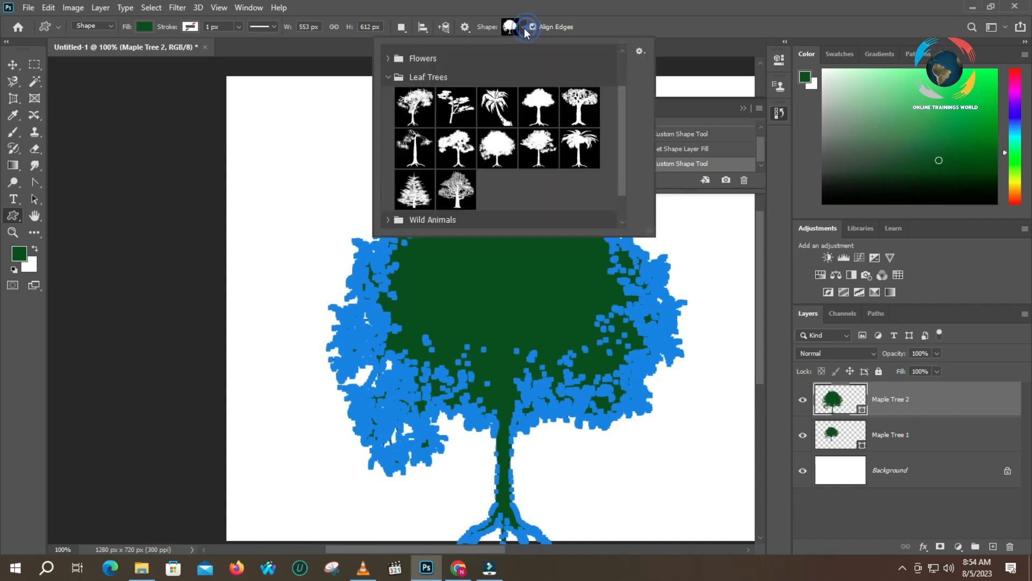
left_click(388, 77)
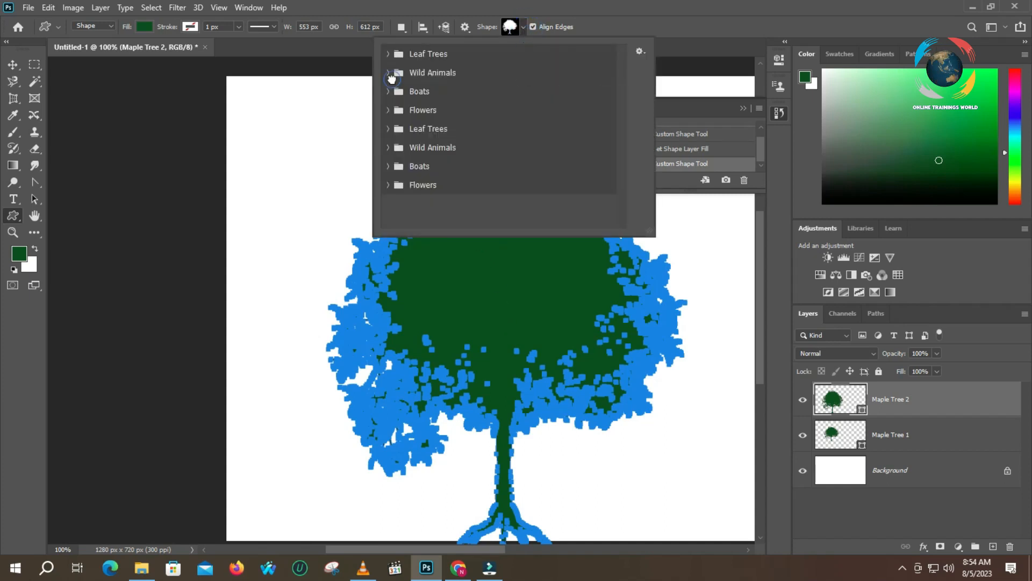
left_click(390, 166)
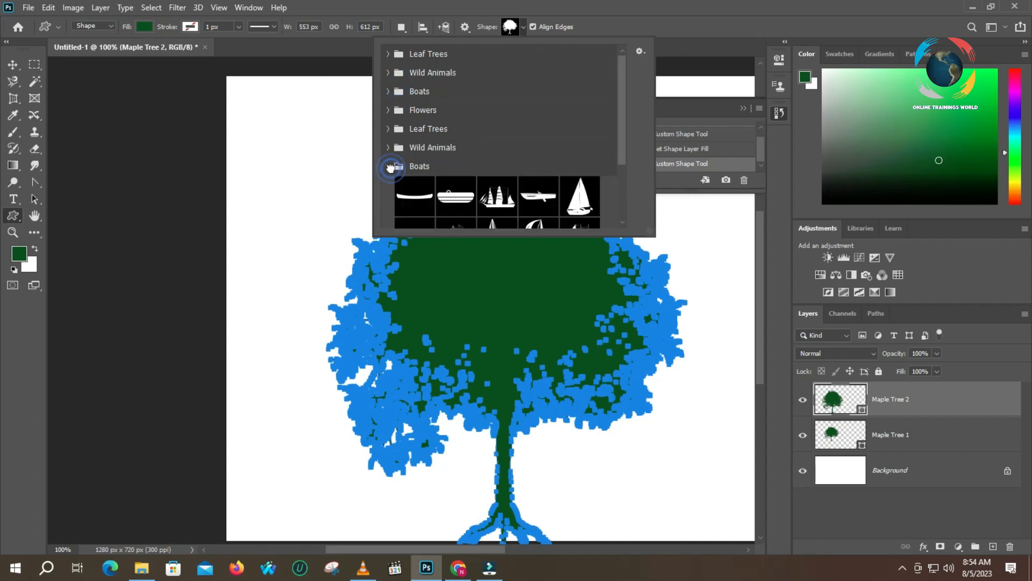
left_click(537, 211)
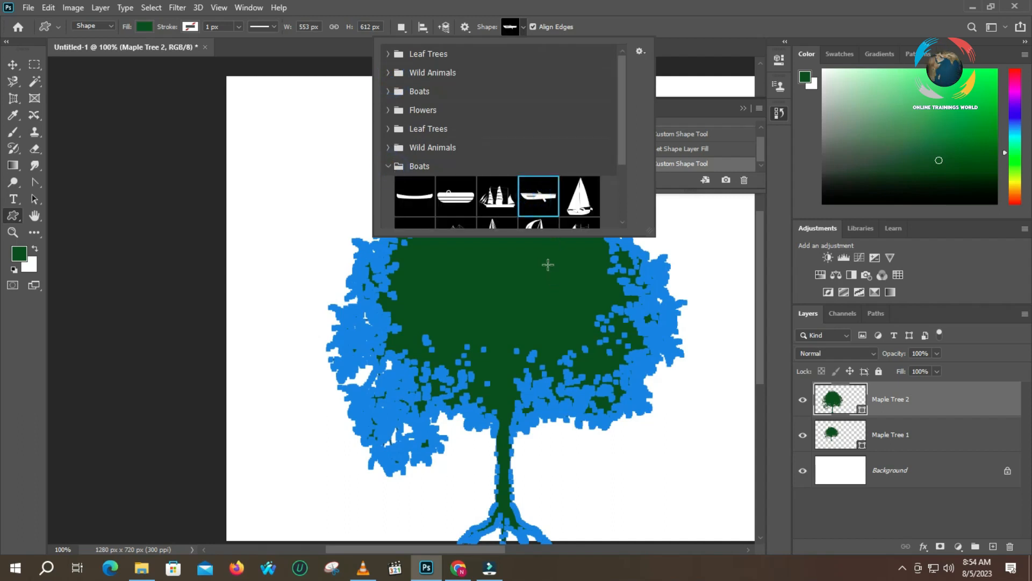
scroll(580, 207, "down", 5)
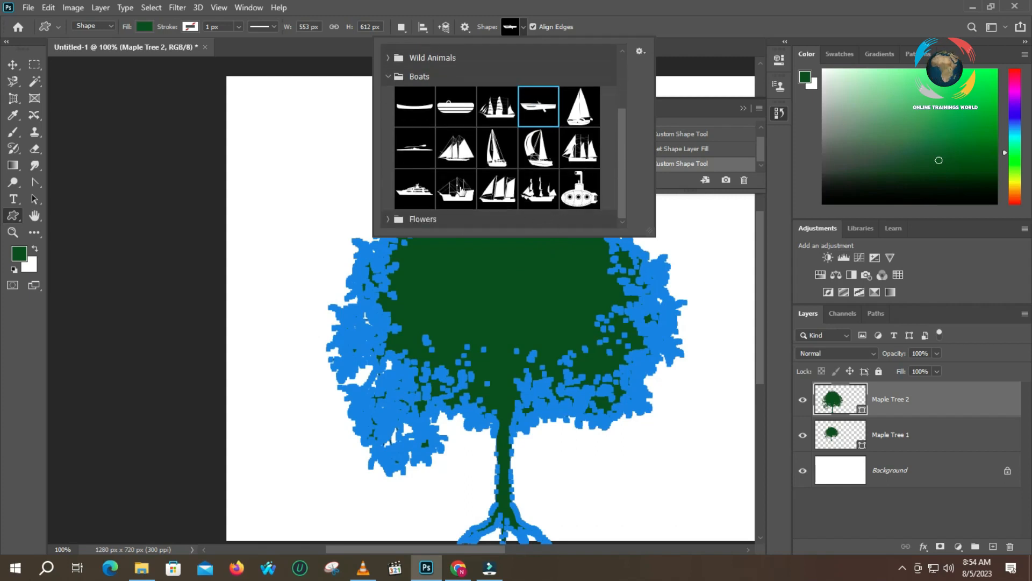
scroll(430, 155, "up", 1)
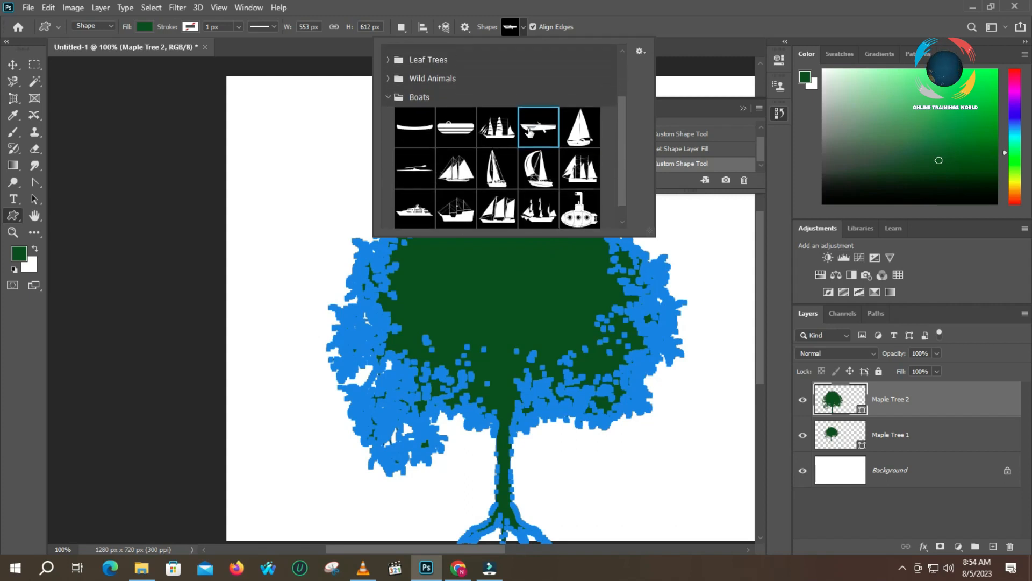
left_click(280, 128)
left_click_drag(280, 127, 461, 188)
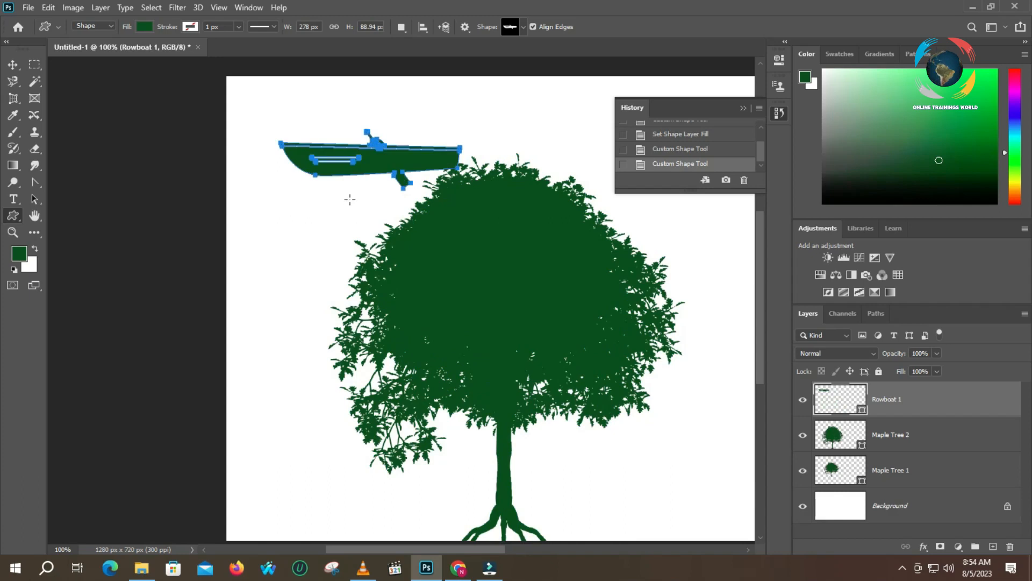
- Hide the Maple Tree 1 and Maple Tree 2 layers and move the rowboat into the empty area below the canvas's top edge
left_click(13, 64)
mouse_move(383, 154)
left_mouse_down()
mouse_move(364, 121)
mouse_move(375, 168)
left_mouse_up()
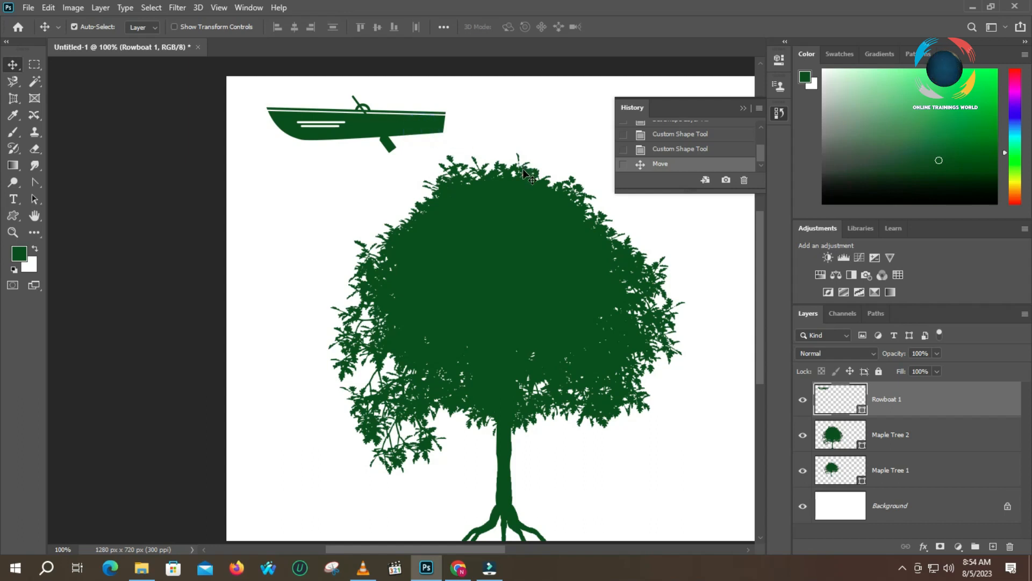
left_click(803, 434)
left_click(803, 470)
left_click(802, 506)
left_click(802, 506)
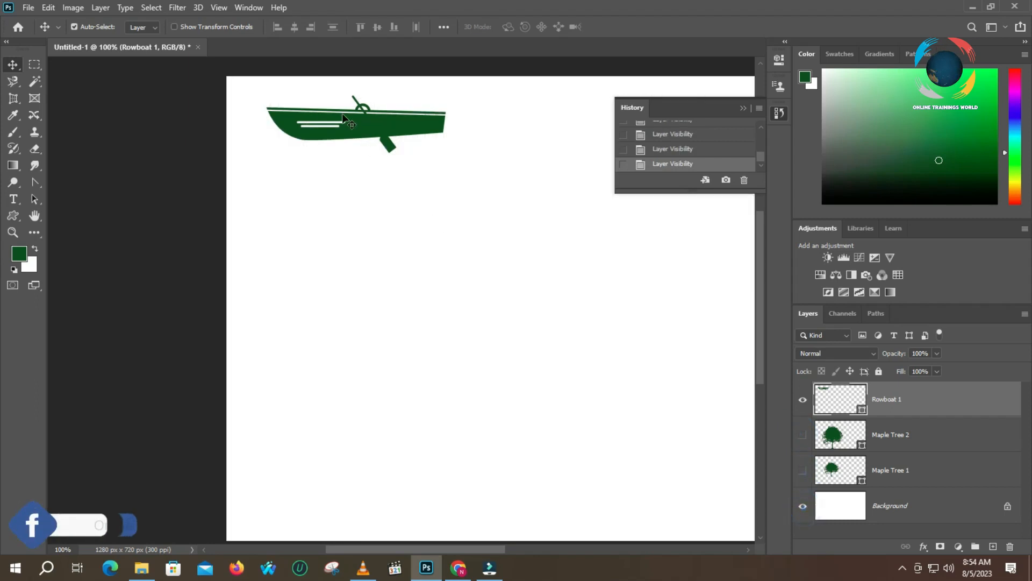
left_click_drag(376, 127, 421, 198)
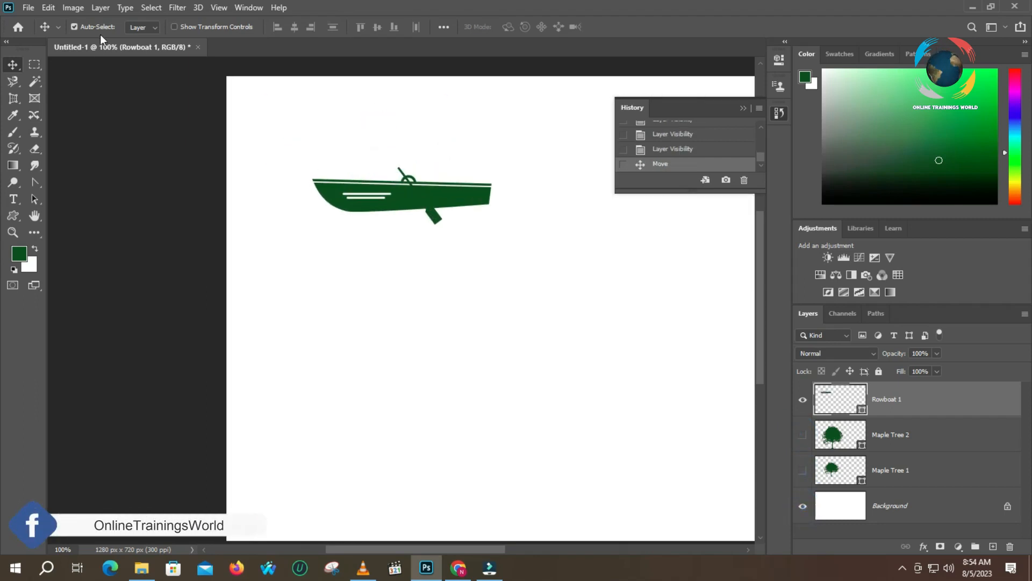
- Return to the Custom Shape tool and set its drawing mode to Path
left_click(151, 28)
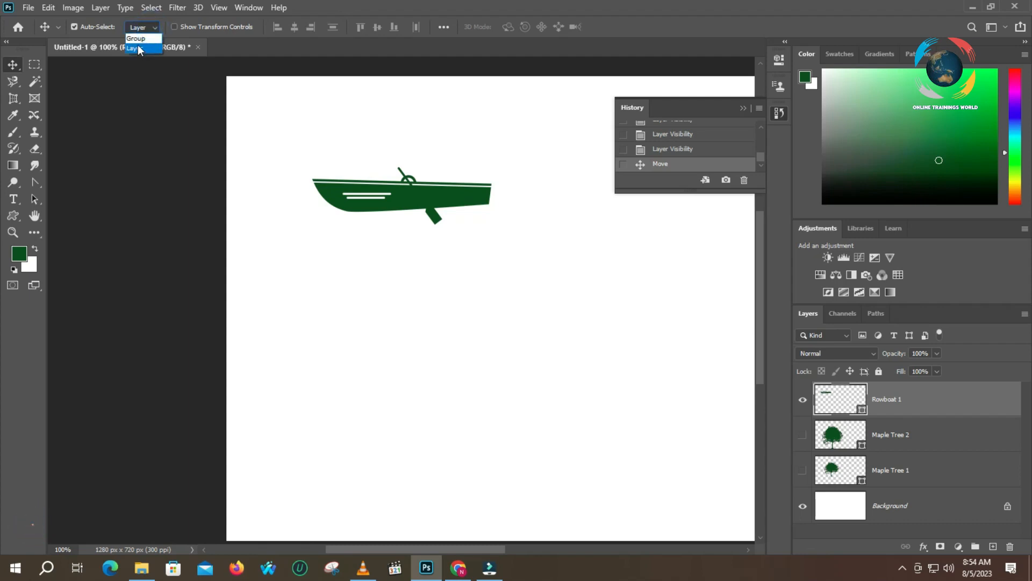
left_click(17, 215)
left_click(12, 215)
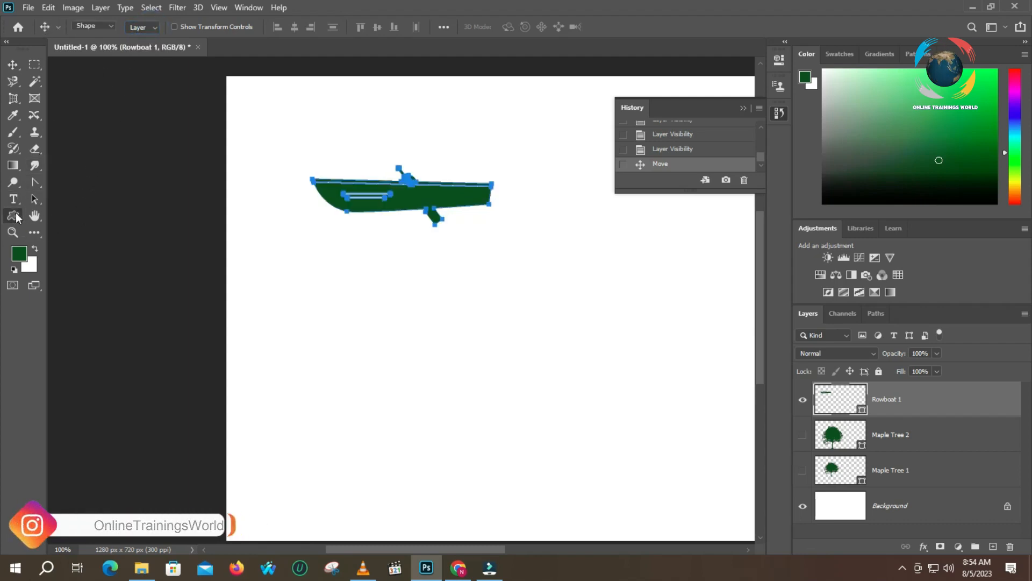
left_click(90, 26)
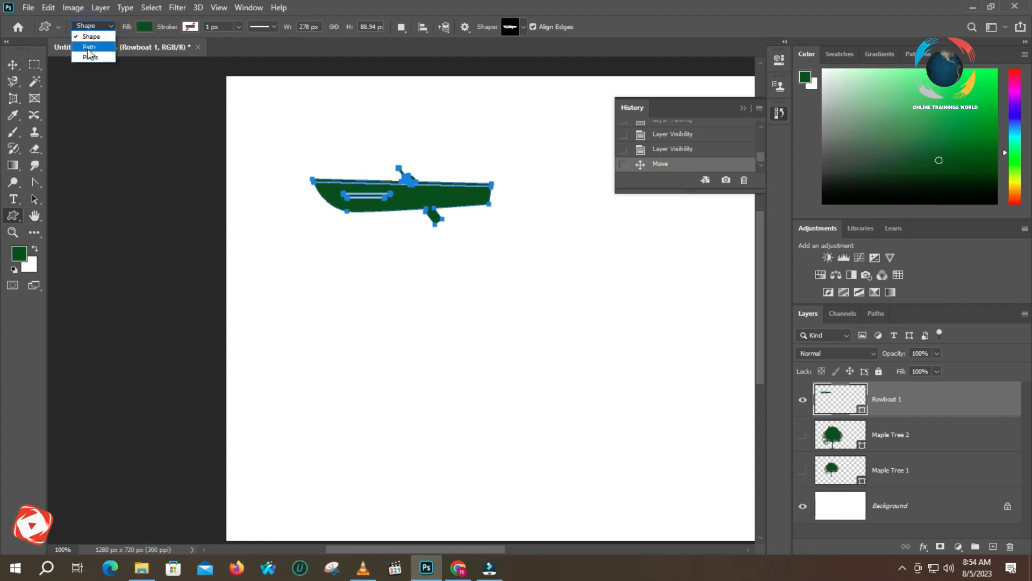
left_click(89, 46)
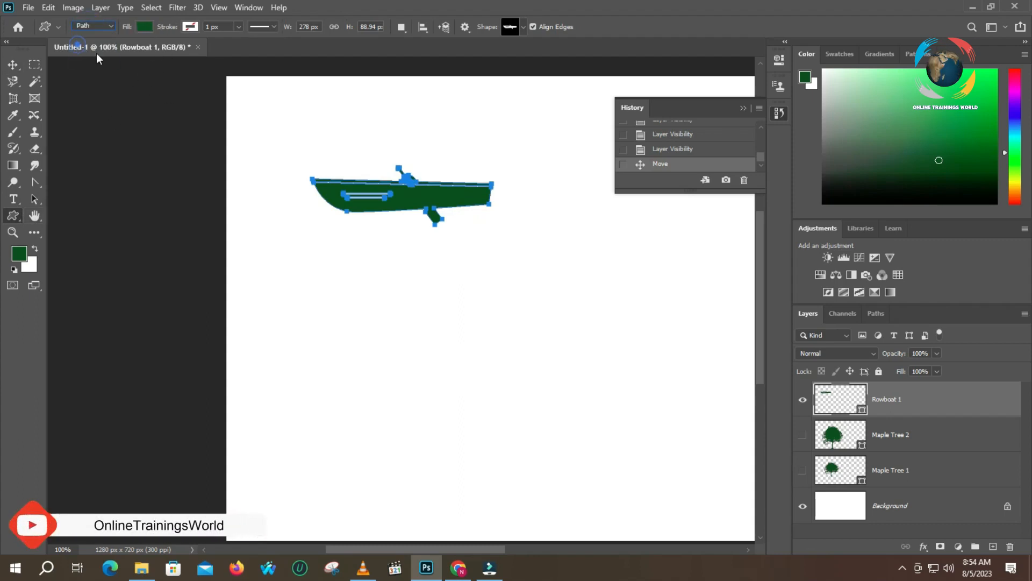
- Show the document's paths and move the rowboat to the right side of the visible canvas area
left_click(876, 314)
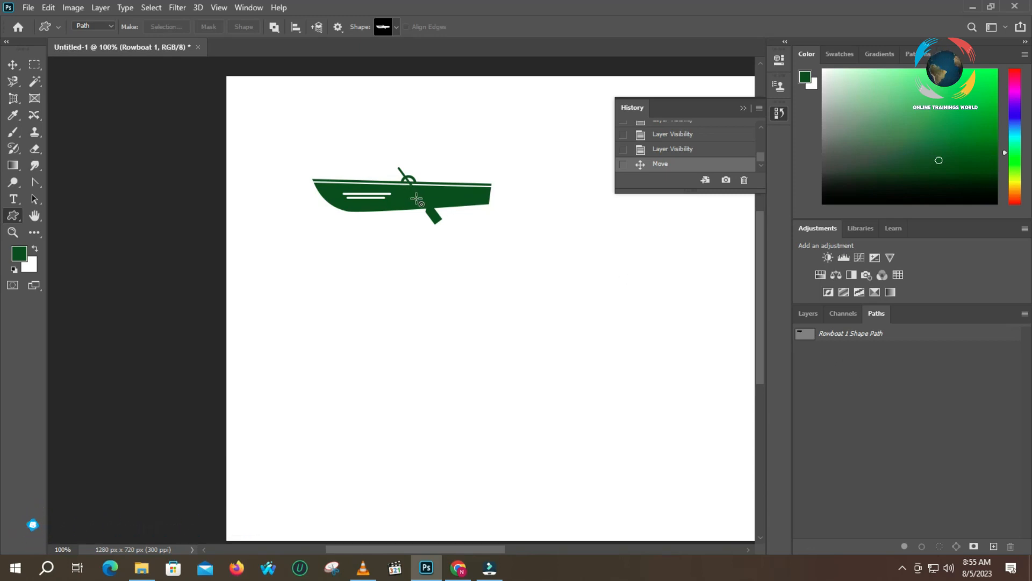
key("v")
left_click_drag(447, 218, 660, 318)
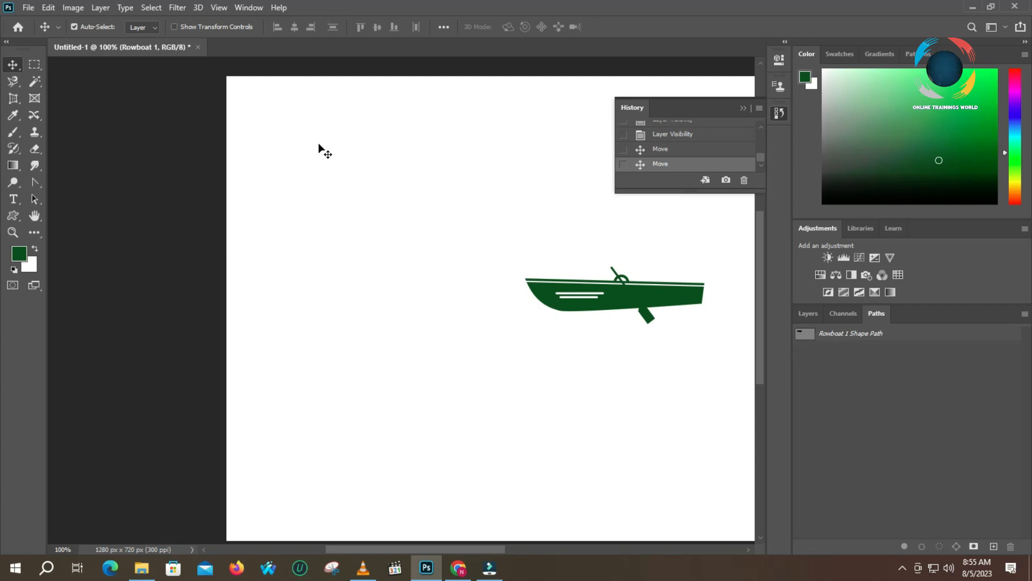
left_click(152, 28)
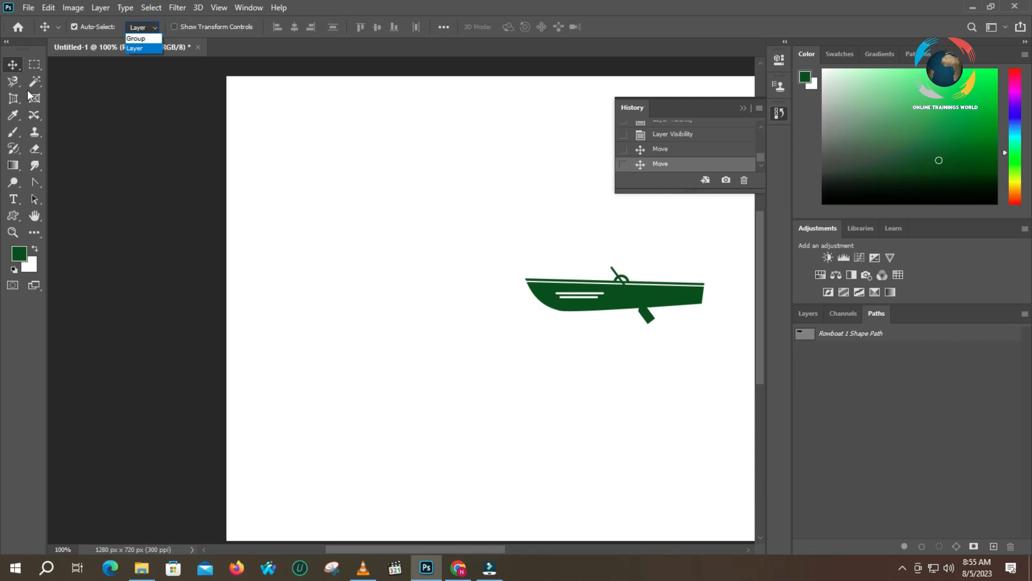
- Set the Custom Shape tool's drawing mode to Pixels and bring back the layer list
left_click(13, 214)
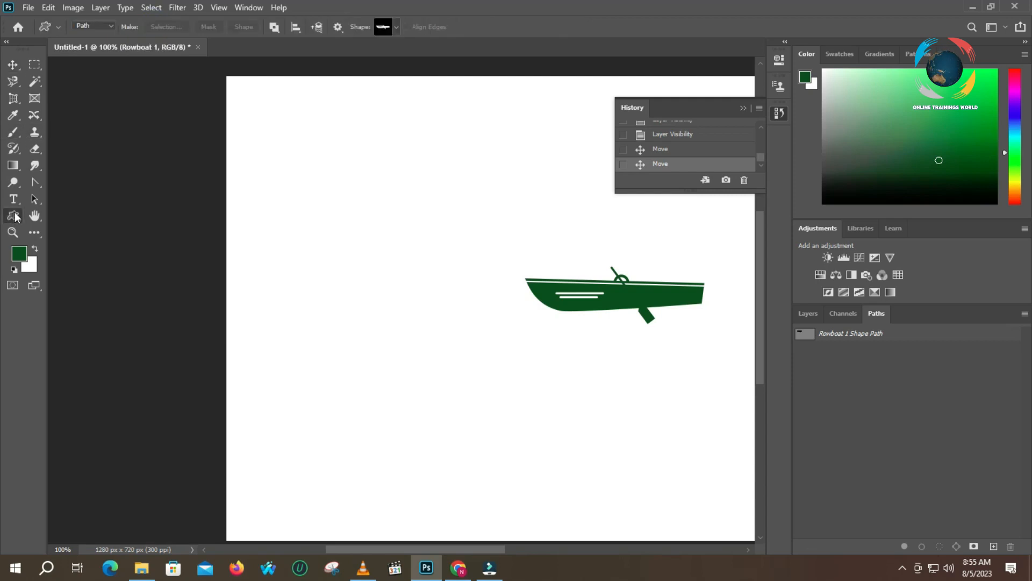
left_click(108, 23)
left_click(99, 57)
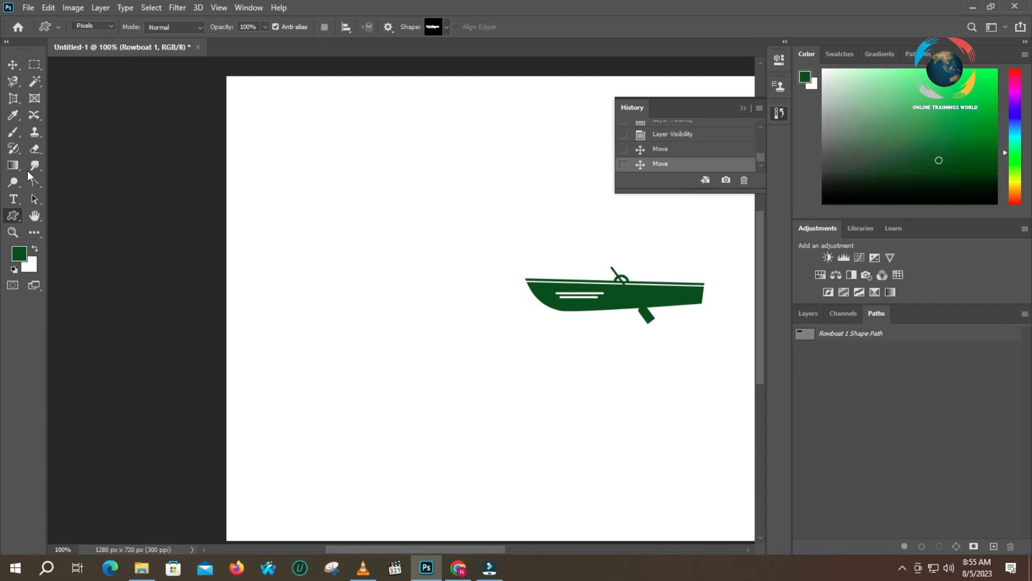
left_click(805, 313)
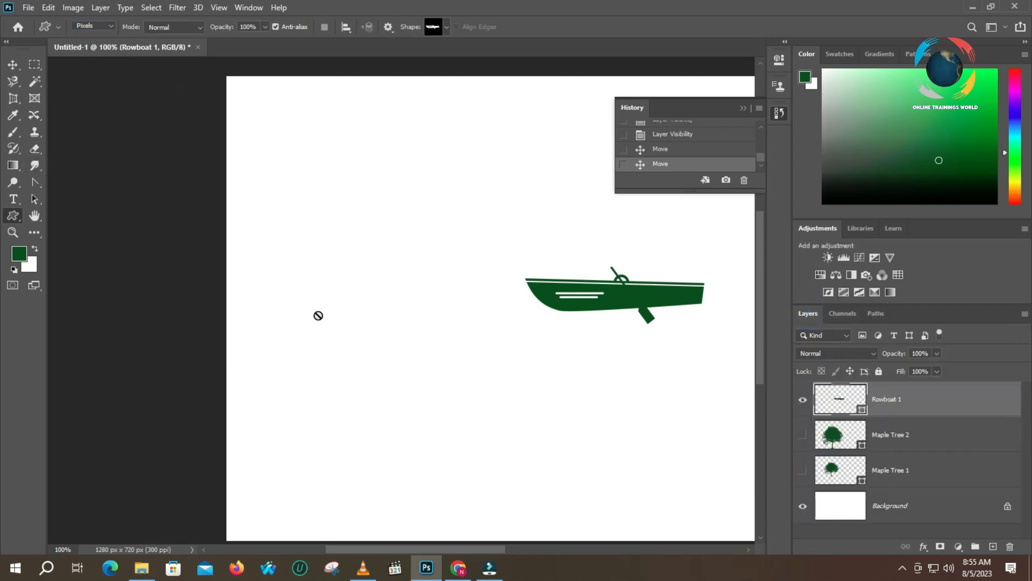
right_click(13, 217)
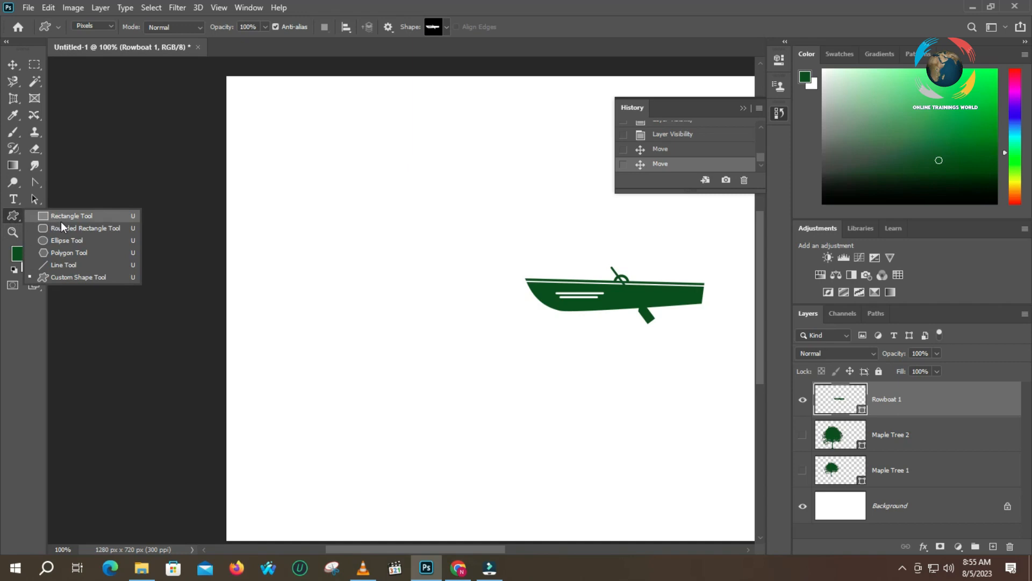
left_click(60, 277)
- Set the drawing mode to Shape and draw a large rowboat about 550 px by 375 px across the canvas's upper half
left_click(94, 25)
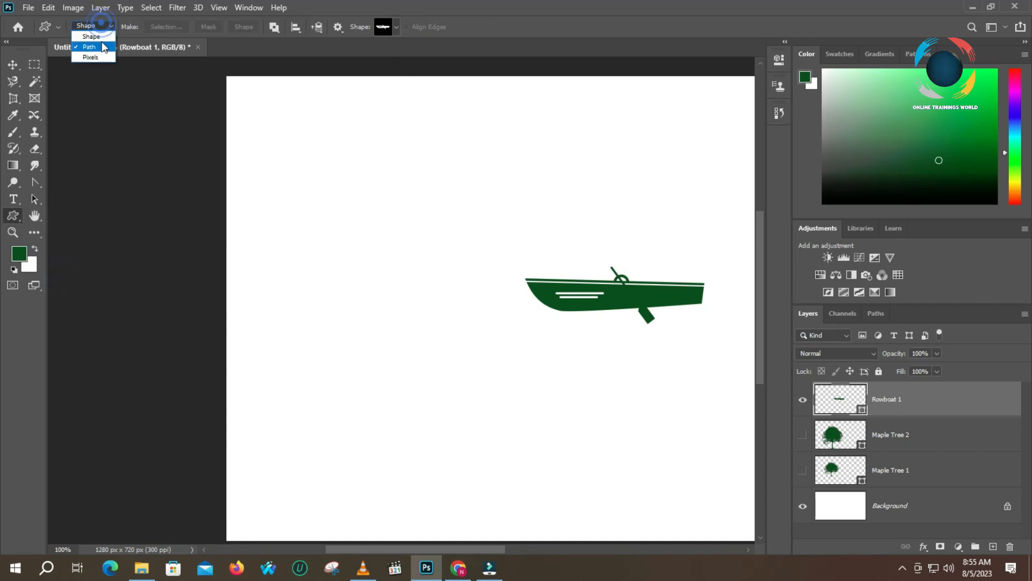
left_click(86, 34)
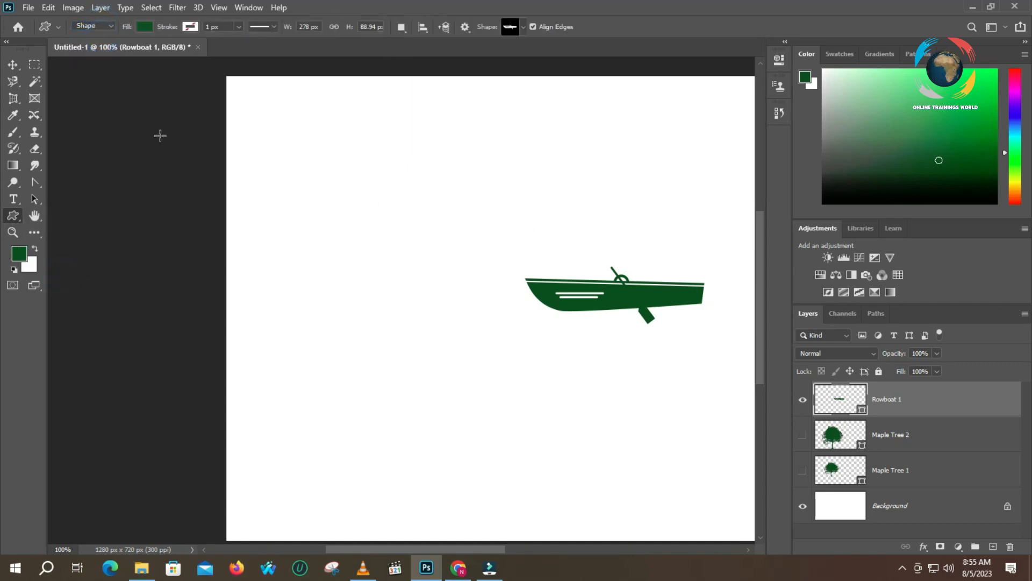
left_click_drag(259, 110, 613, 350)
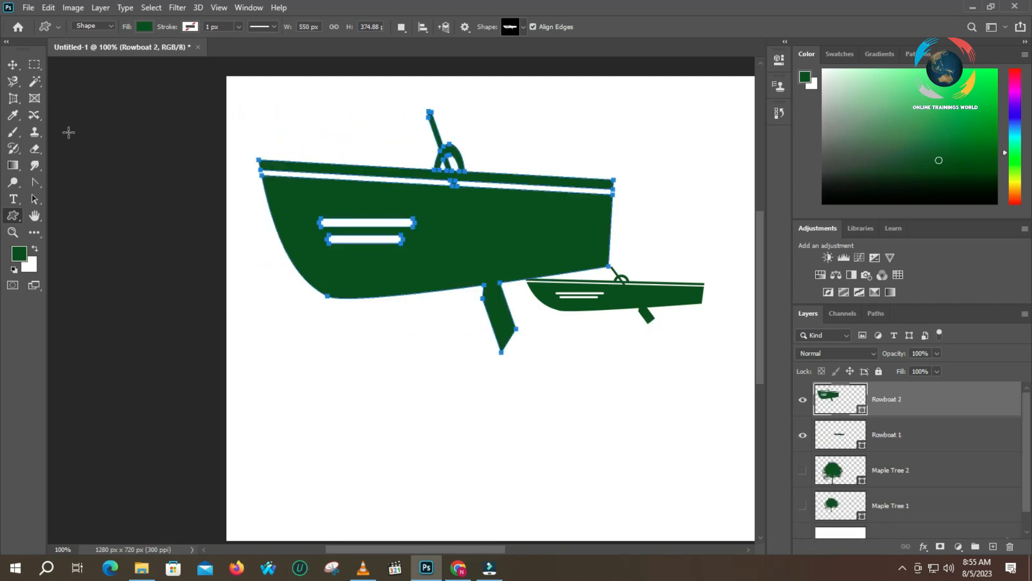
- Move the small rowboat down out of the way, hide the Rowboat 1 layer, and reposition the large rowboat nearer the visible canvas's centre
left_click(12, 64)
left_click_drag(463, 225, 462, 183)
left_click_drag(647, 322, 678, 553)
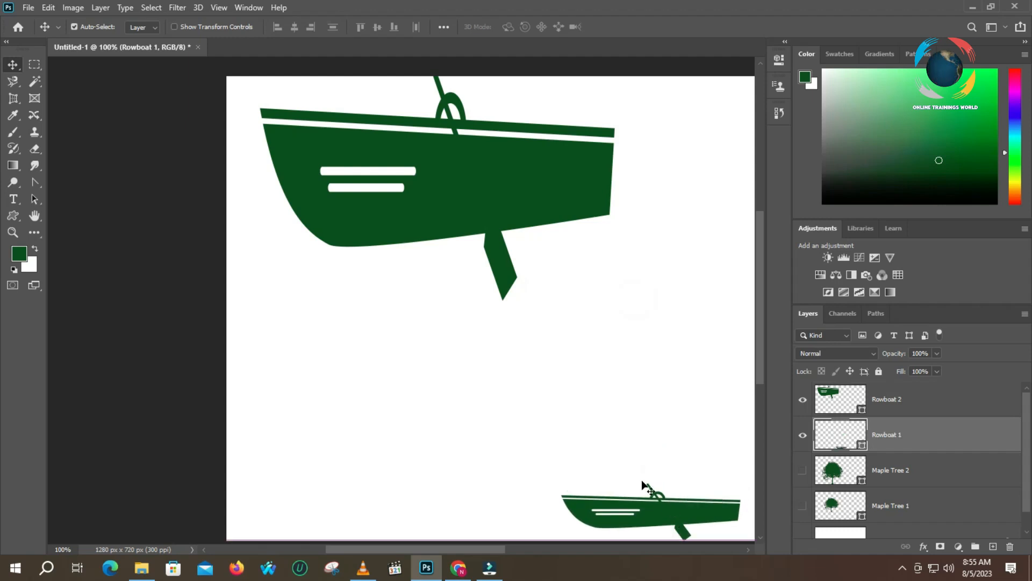
left_click(802, 435)
left_click_drag(439, 183, 512, 269)
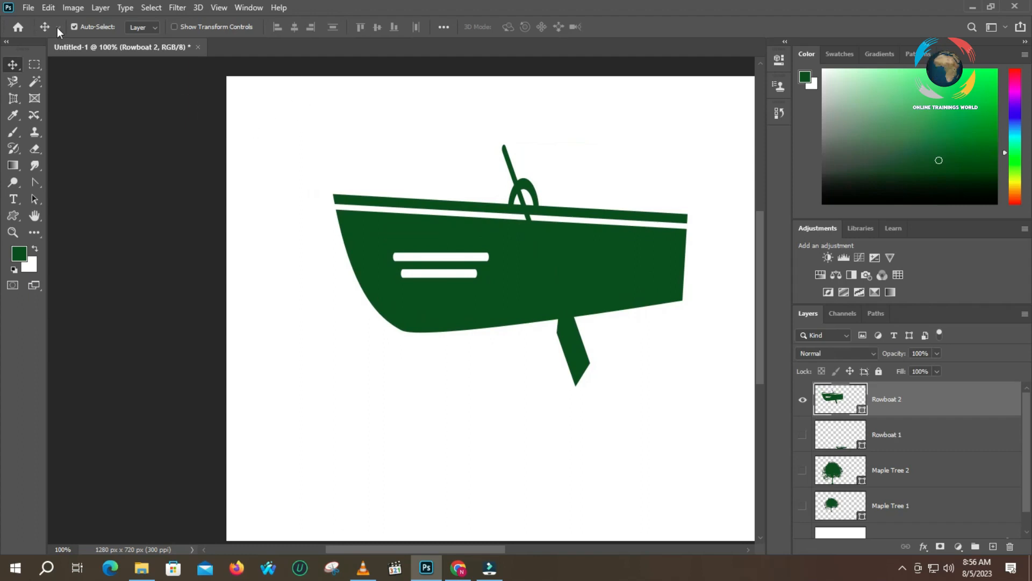
key("ctrl+s")
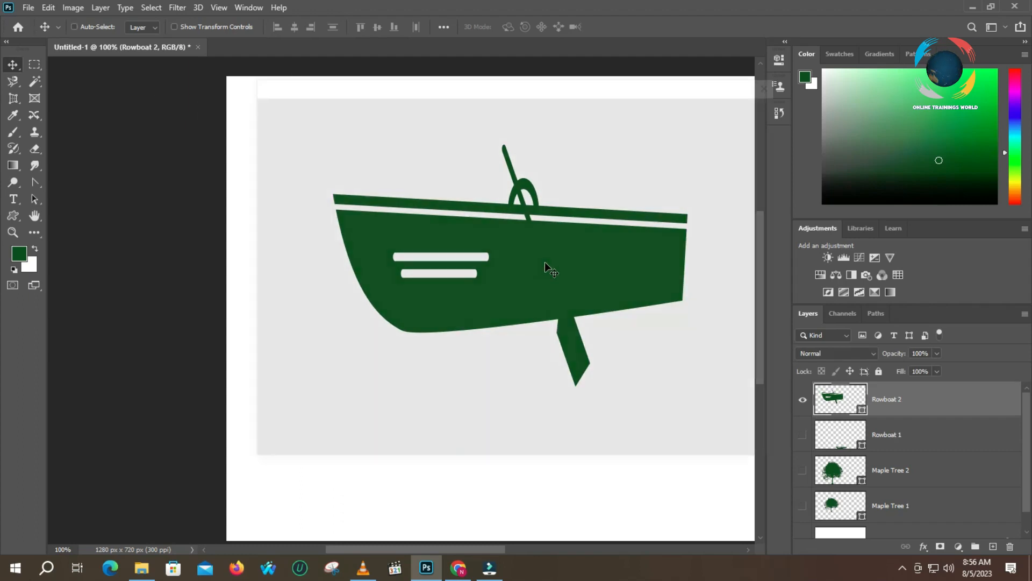
left_click(775, 82)
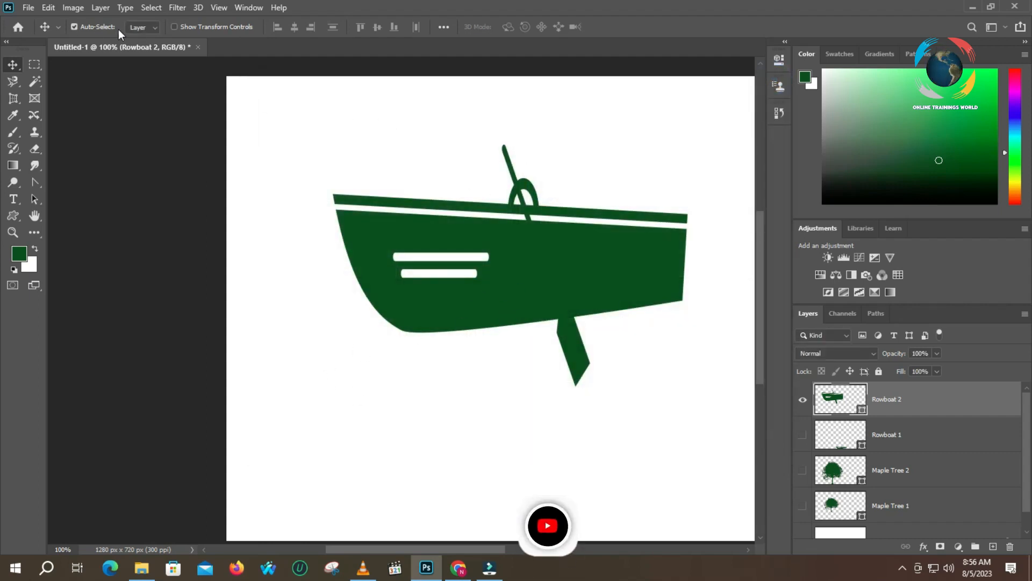
left_click(58, 28)
- Create another rowboat by entering a custom shape size of 550 px by 374.88 px, and undo it
left_click(13, 215)
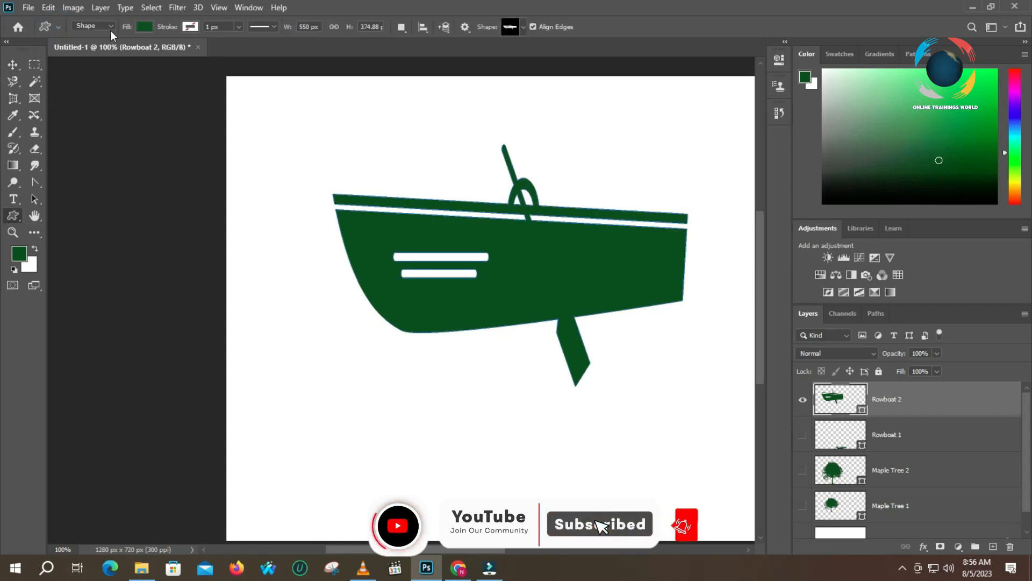
left_click(311, 215)
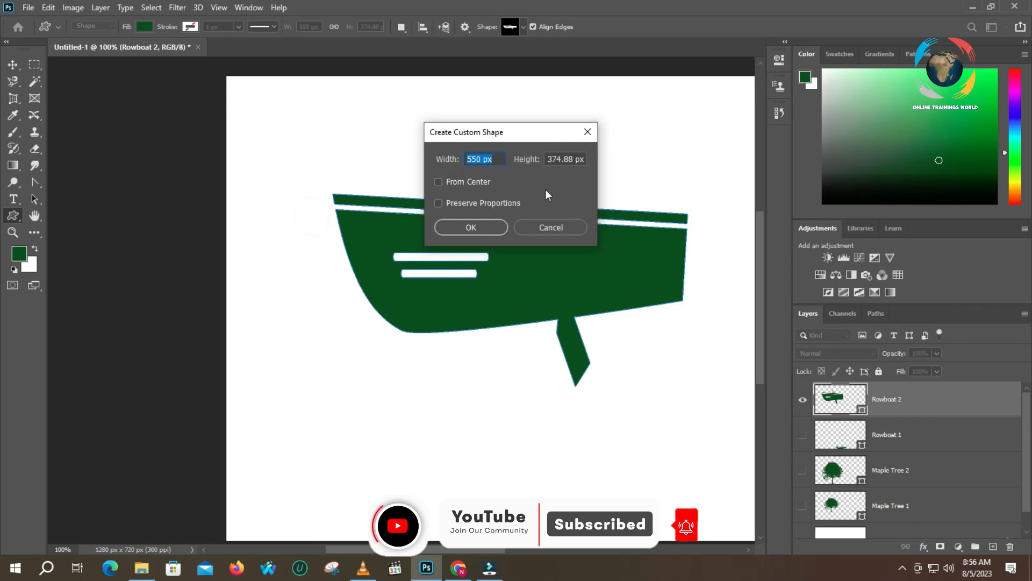
left_click(494, 227)
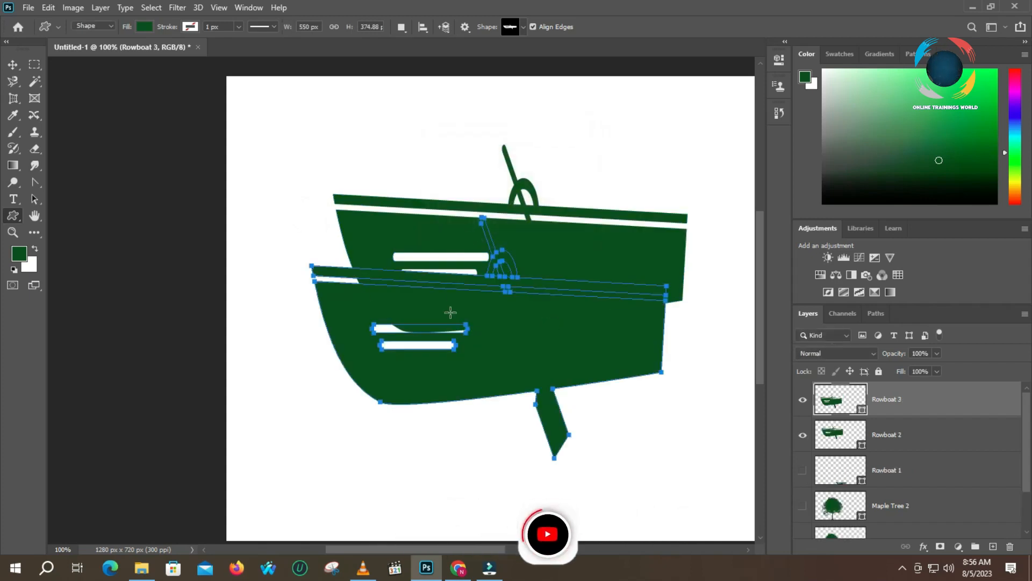
key("ctrl+z")
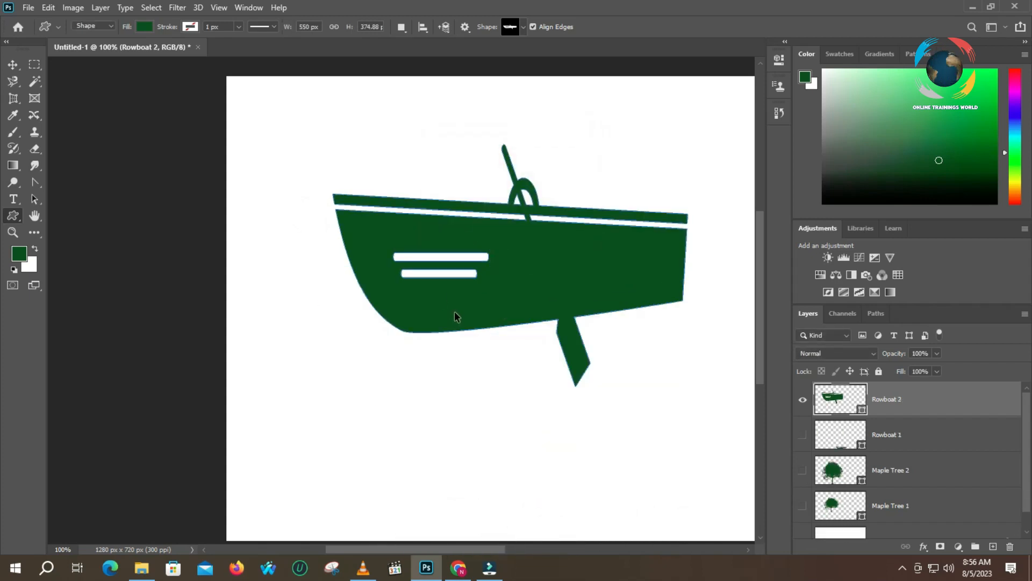
- Select the entire canvas and set the Custom Shape tool's drawing mode to Pixels
left_click(91, 25)
left_click(88, 54)
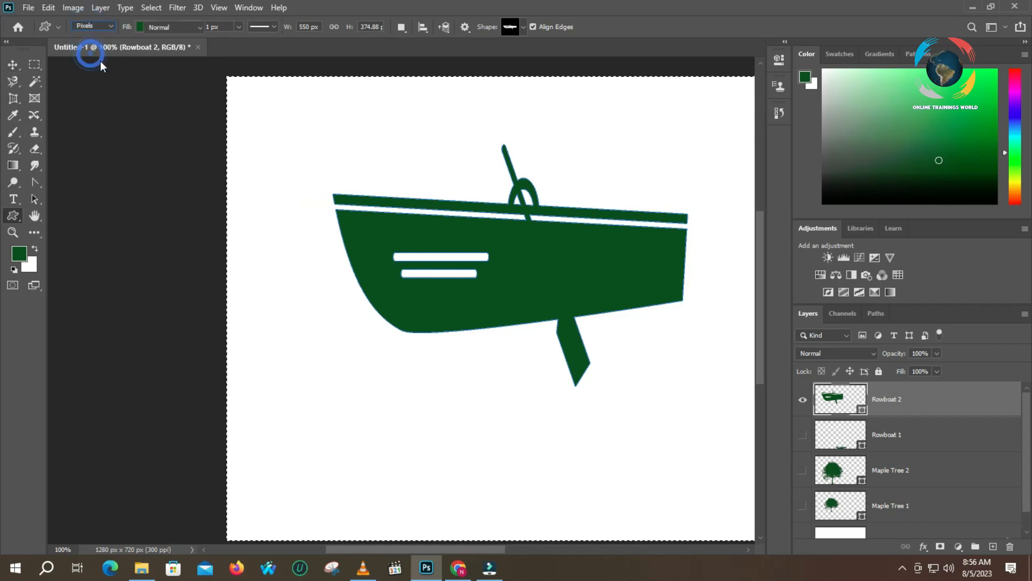
left_click(90, 26)
left_click(90, 56)
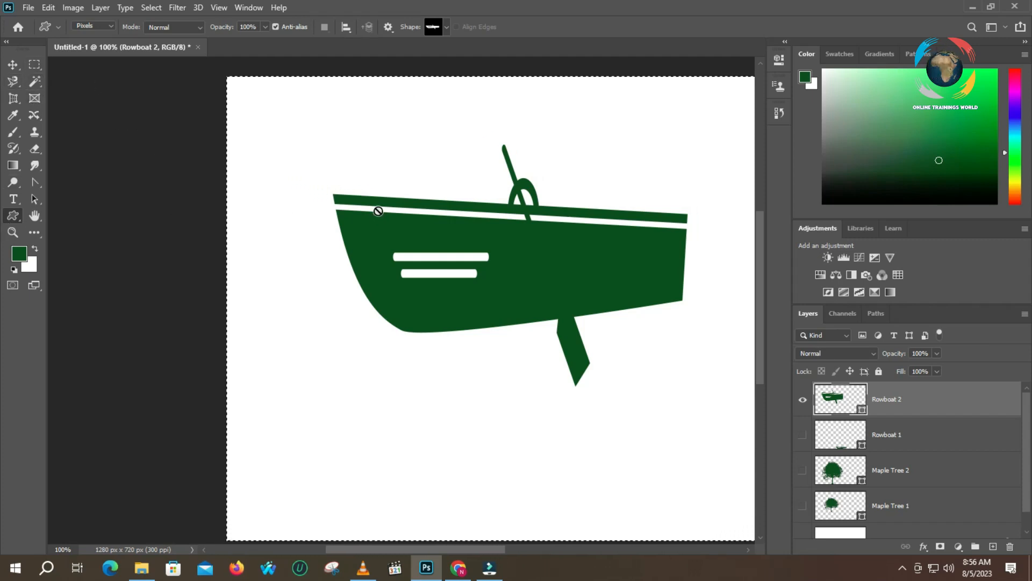
- Clear the canvas selection and draw a rectangular marquee around the large rowboat to try the Custom Shape tool inside it
left_click(13, 64)
left_click_drag(404, 235, 397, 277)
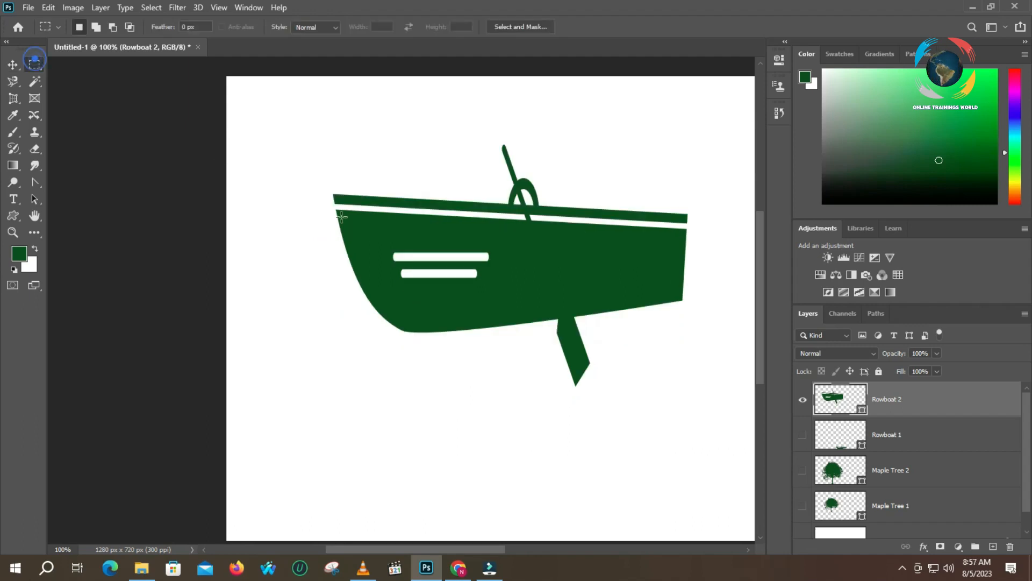
left_click_drag(308, 140, 692, 411)
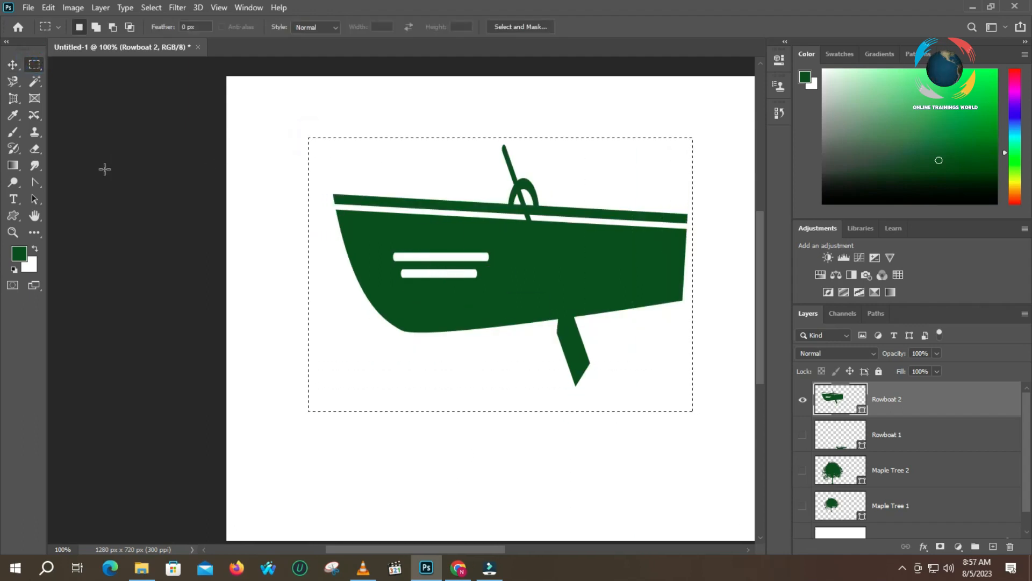
left_click(12, 215)
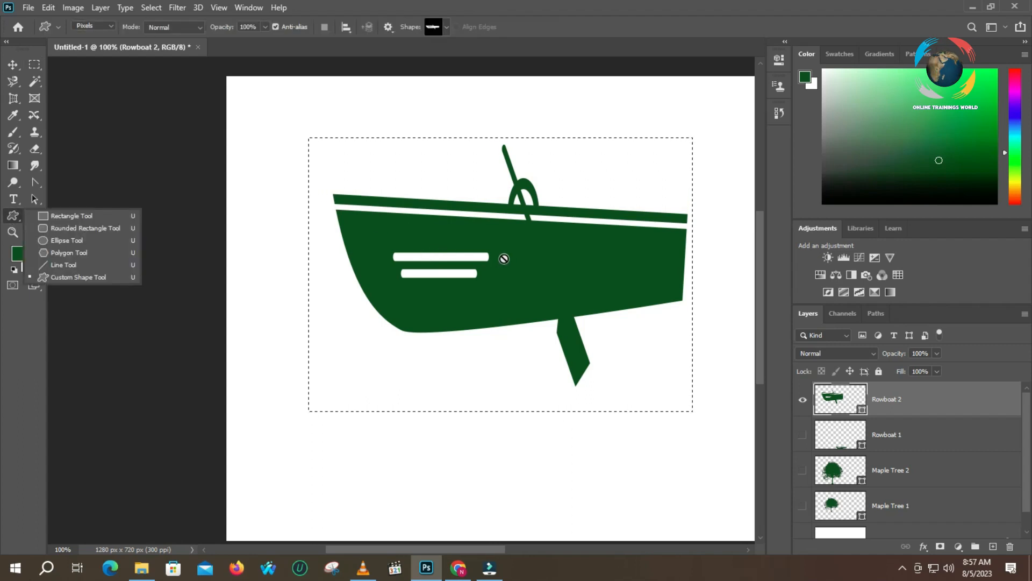
left_click(35, 65)
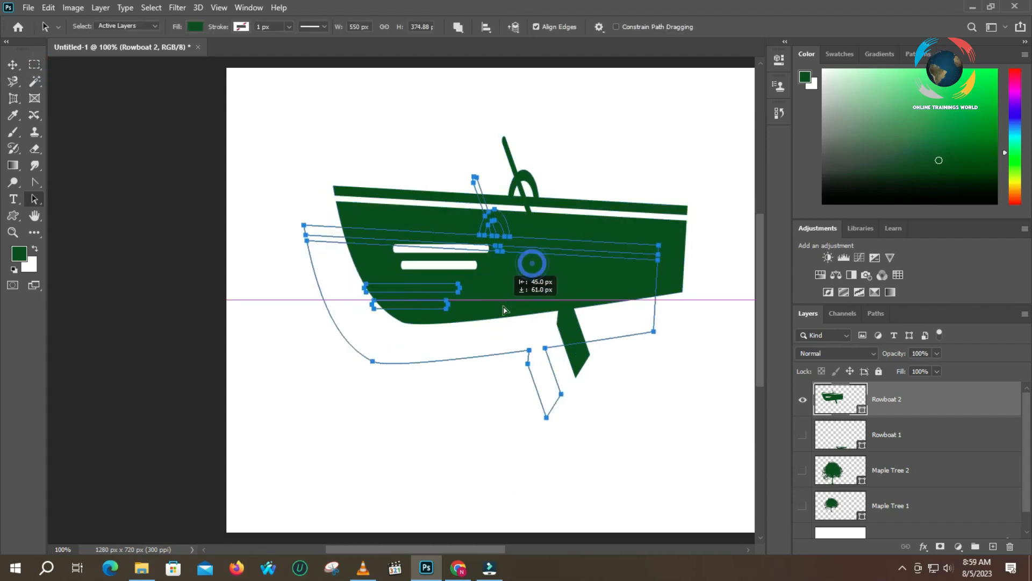
- Move the whole rowboat shape down to the middle of the visible canvas with the Path Selection tool
left_click_drag(525, 258, 561, 354)
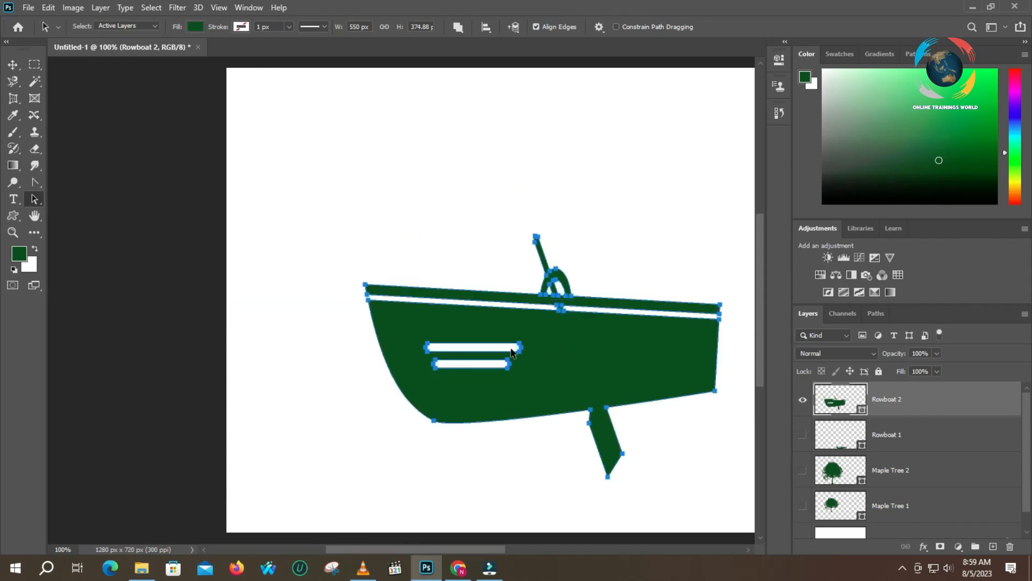
left_click(144, 25)
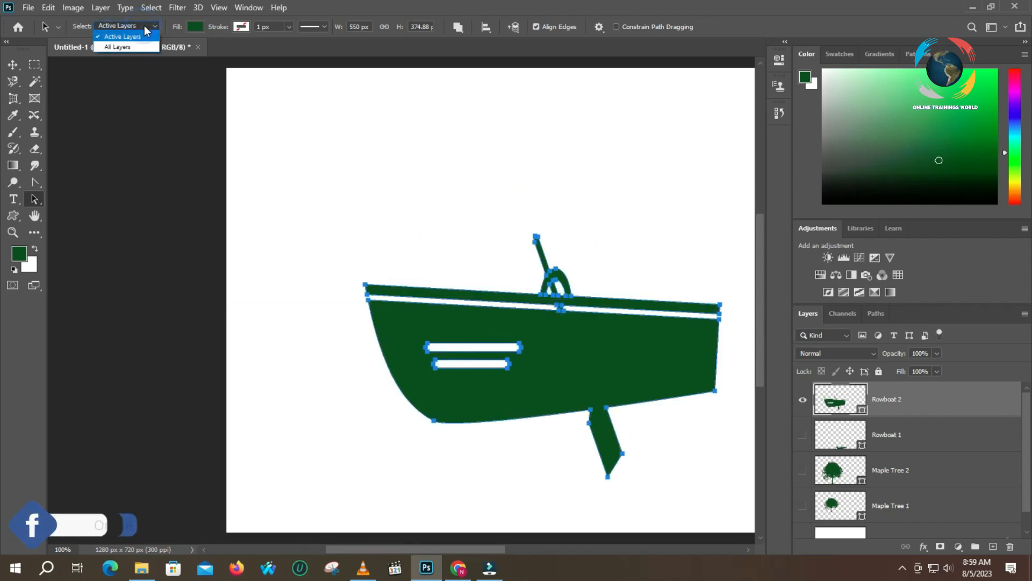
left_click(16, 219)
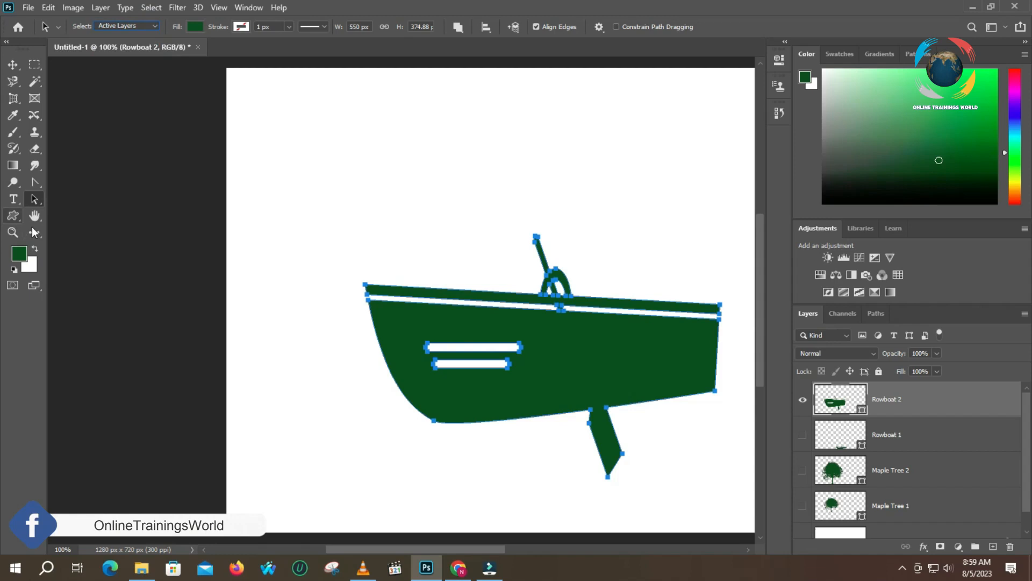
left_click_drag(555, 340, 533, 321)
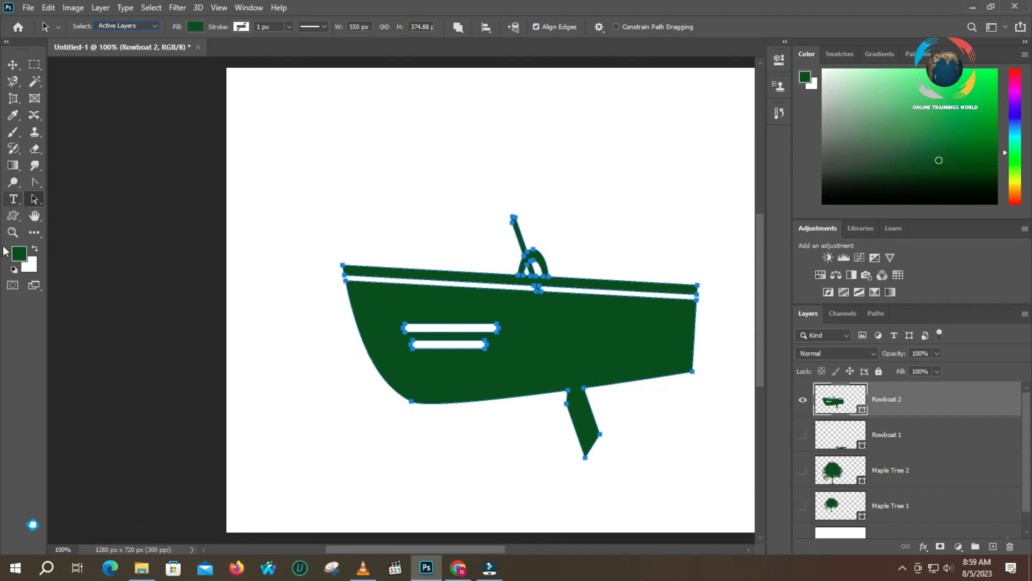
- Delete both maple tree layers and both rowboat layers, leaving only the Background
left_click_drag(860, 518, 1009, 547)
left_click_drag(856, 475, 1010, 546)
left_click_drag(855, 434, 1010, 546)
left_click_drag(842, 401, 1010, 546)
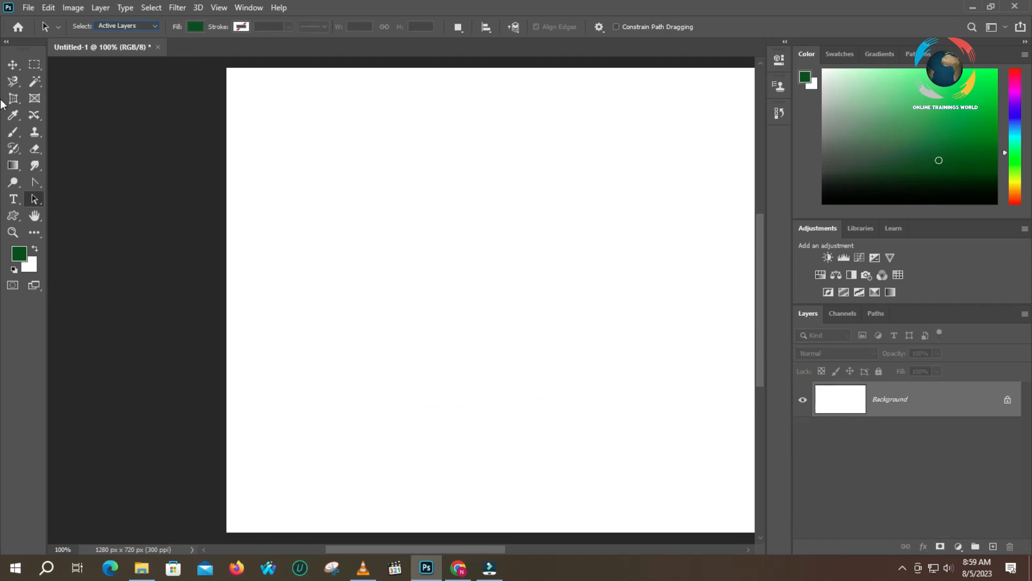
- Pick the leaning palm from the Leaf Trees shapes and draw it in Pixels mode directly on the Background layer
left_click(13, 216)
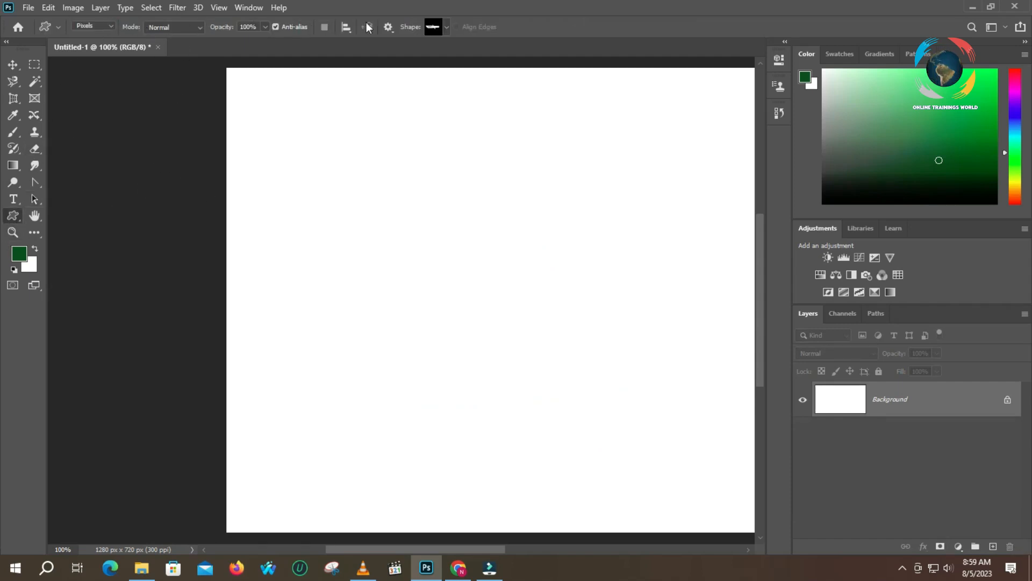
left_click(445, 27)
left_click(313, 96)
left_click(311, 92)
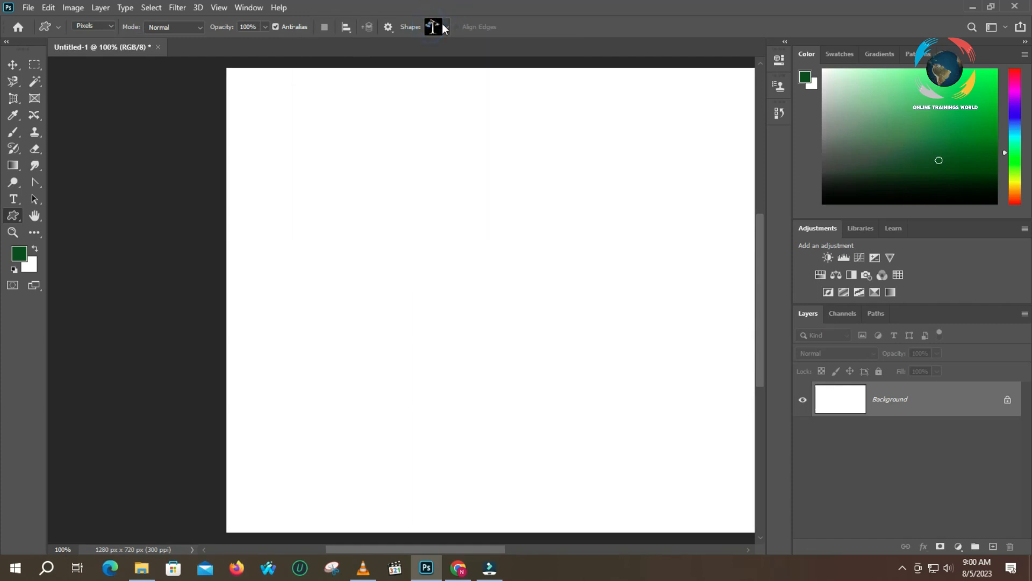
left_click(444, 27)
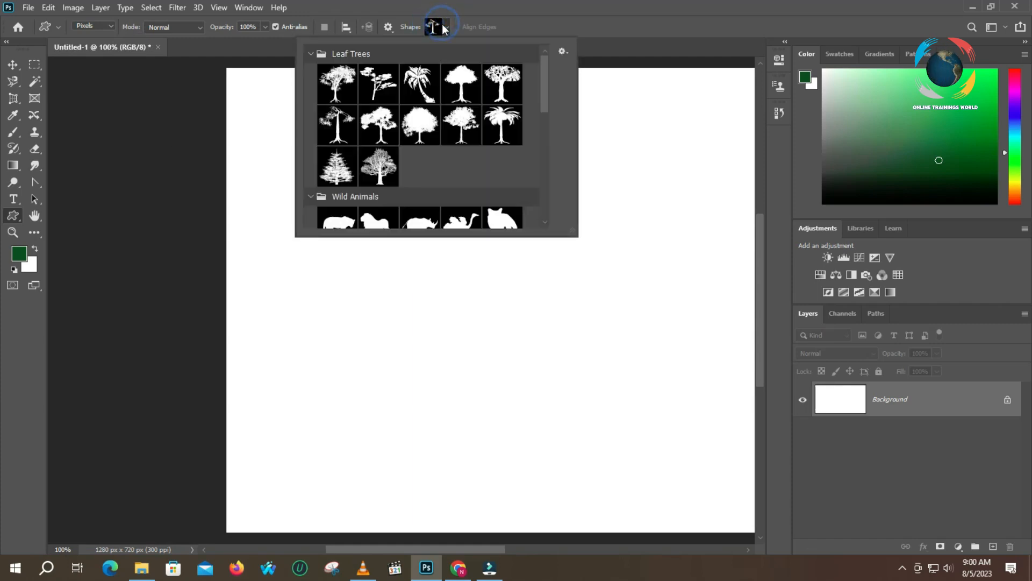
left_click(419, 83)
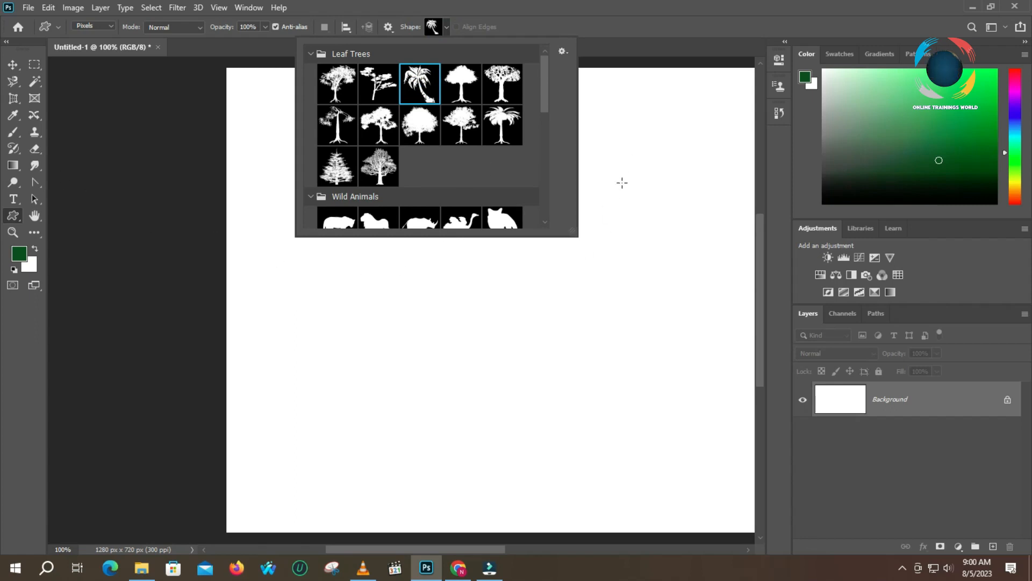
left_click_drag(281, 195, 597, 460)
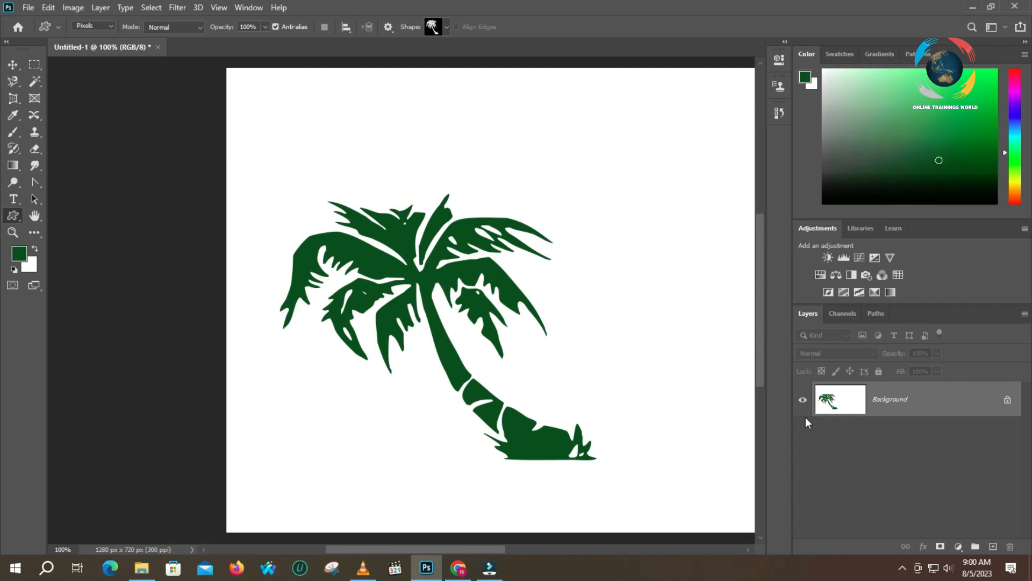
- Remove the palm from the Background, add a new empty layer and draw the palm tree on it in Pixels mode
left_click(994, 547)
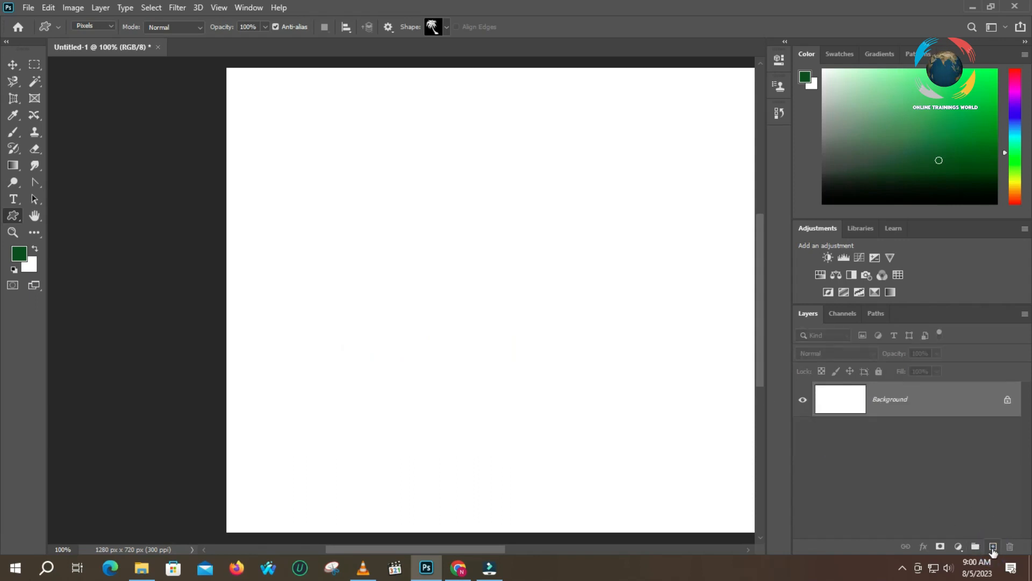
left_click(993, 547)
left_click_drag(363, 197, 586, 414)
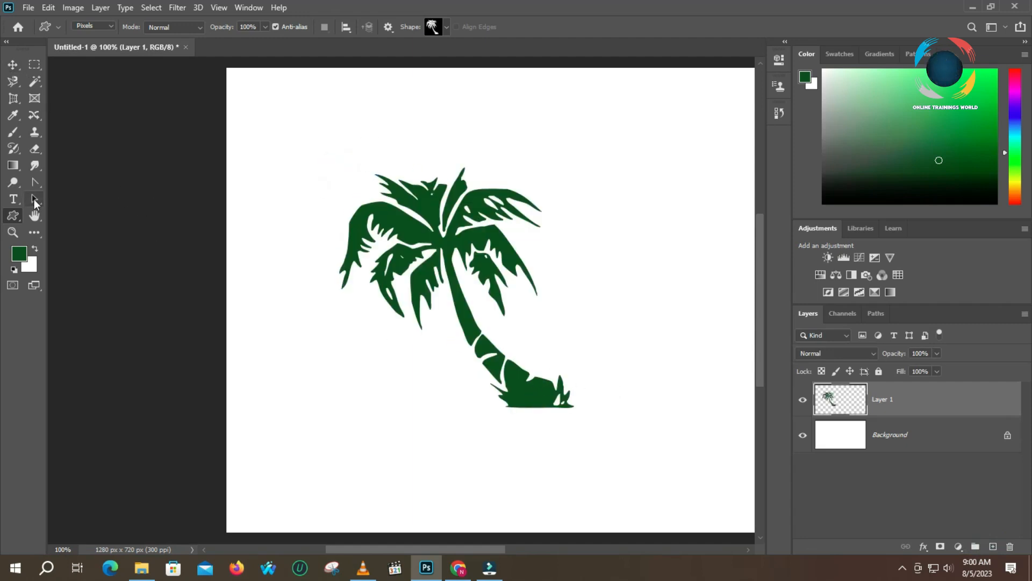
- Try to move the pixel palm tree with the Path Selection tool, and step back through the history to the rowboat document
left_click(34, 200)
left_click_drag(450, 250, 529, 262)
mouse_move(420, 235)
left_mouse_down()
mouse_move(454, 262)
mouse_move(442, 241)
left_mouse_up()
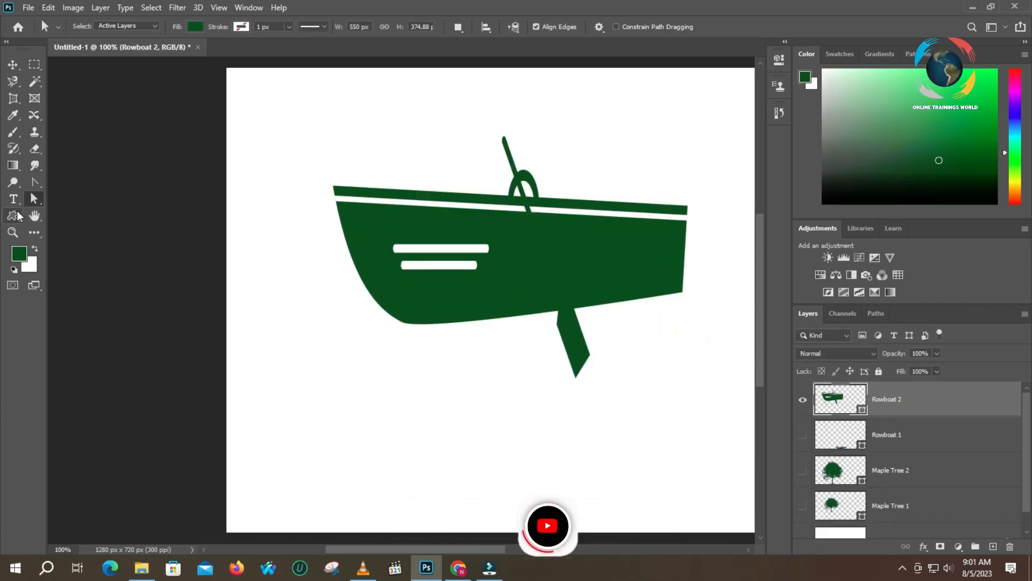
key("ctrl+y")
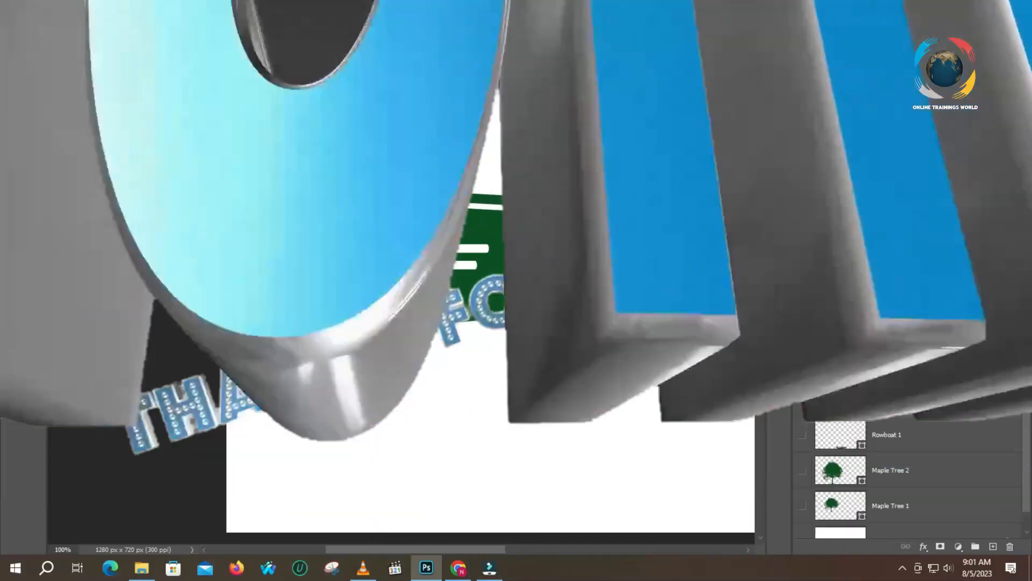